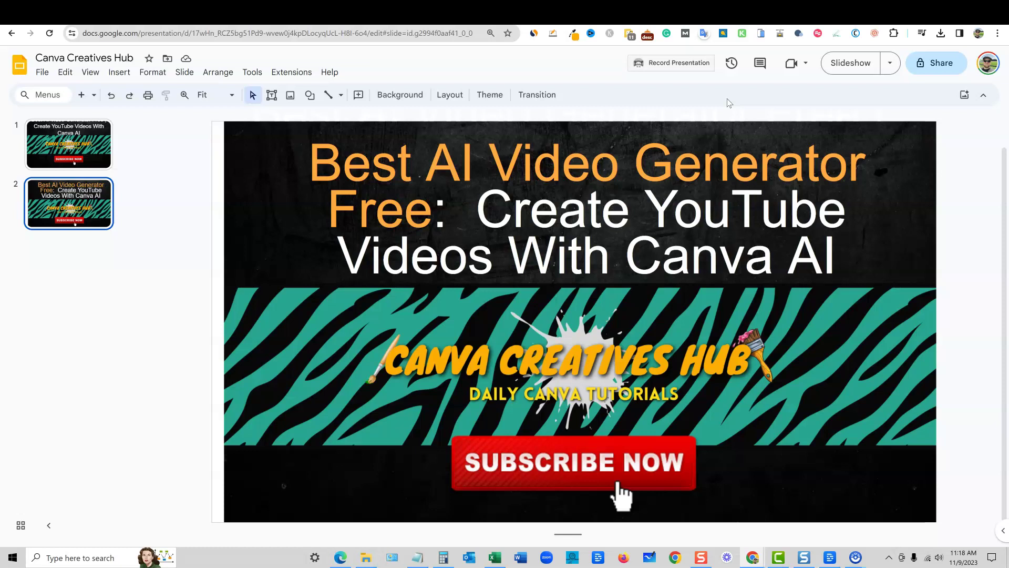
Switch to ChatGPT and send the prompt "write a short 60 second childrens story for a 8 year old".
click(57, 12)
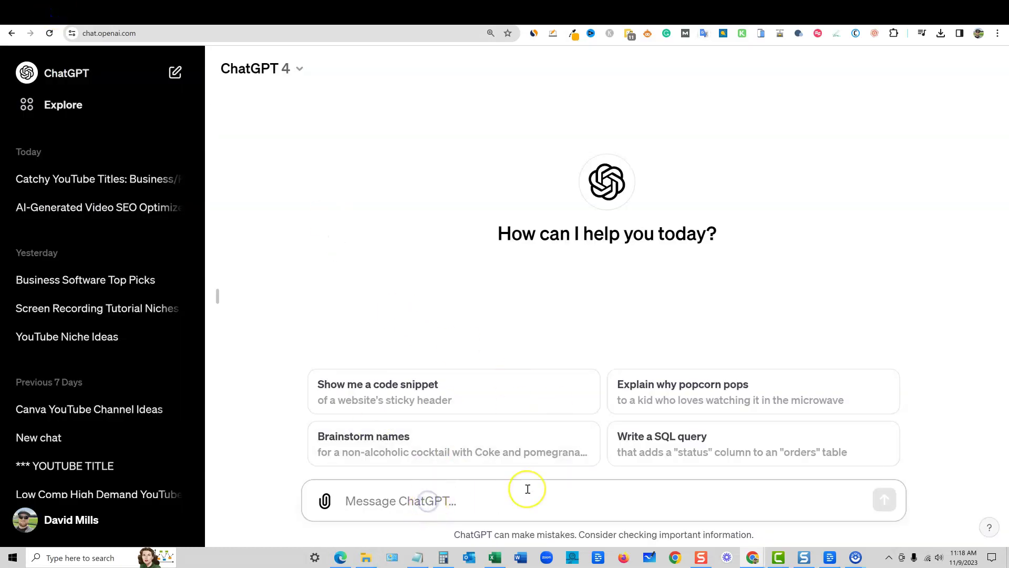
text(w)
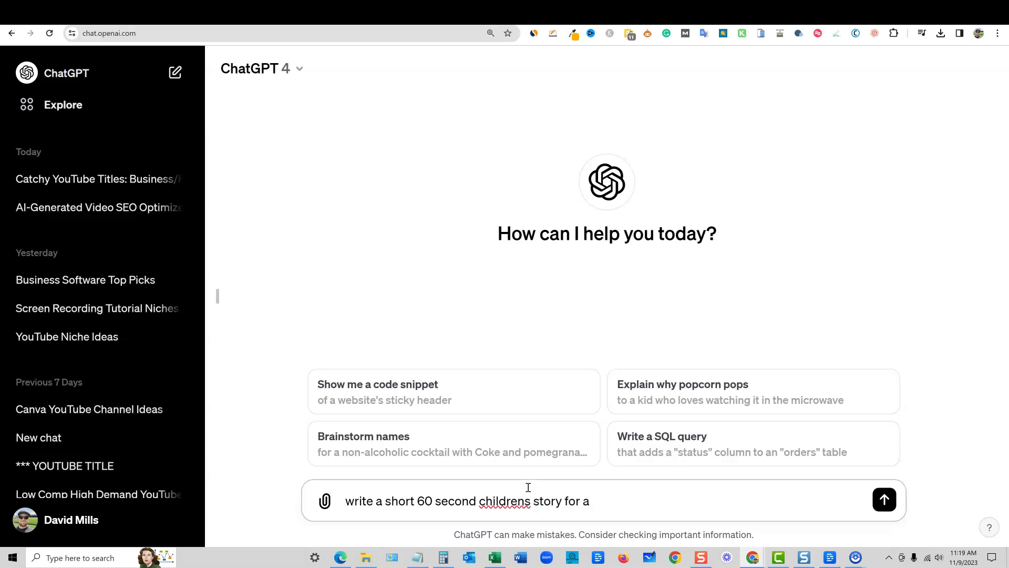
text(old)
key(Return)
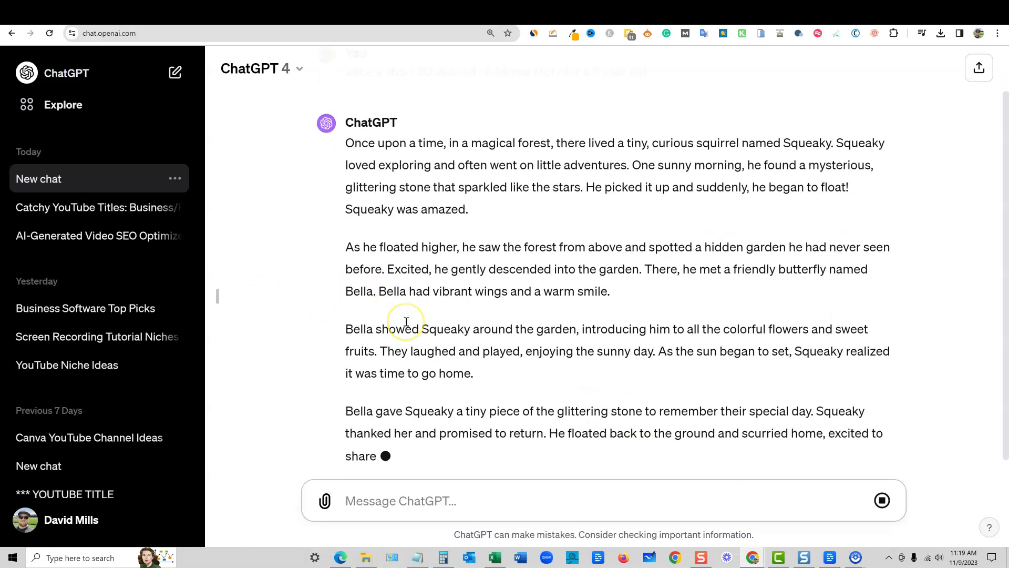
Copy "magical forest, there lived a tiny, curious squirrel named Squeaky" from the story's first sentence.
scroll(410, 322, up, 1)
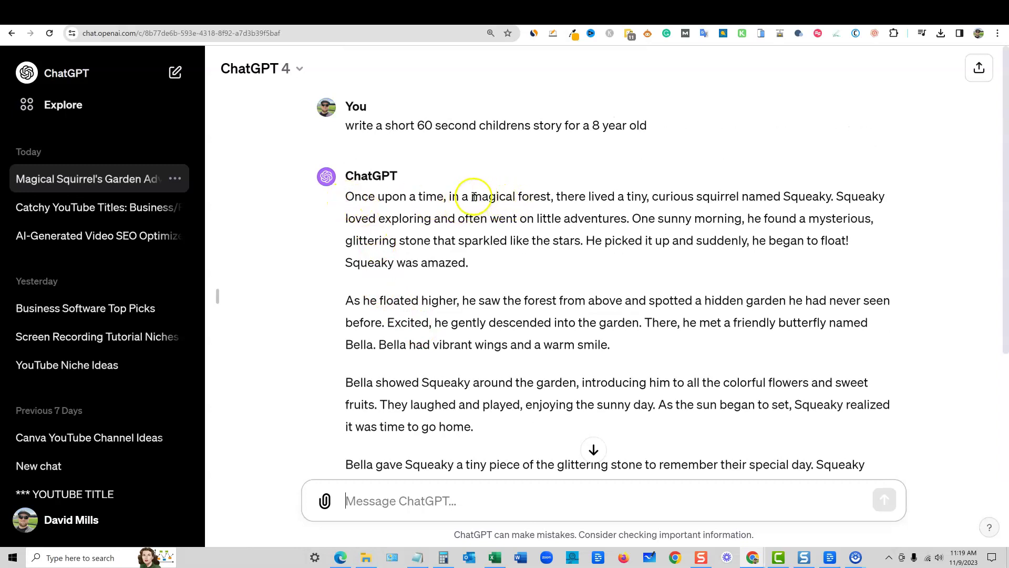
drag(471, 197, 830, 198)
key(ctrl+c)
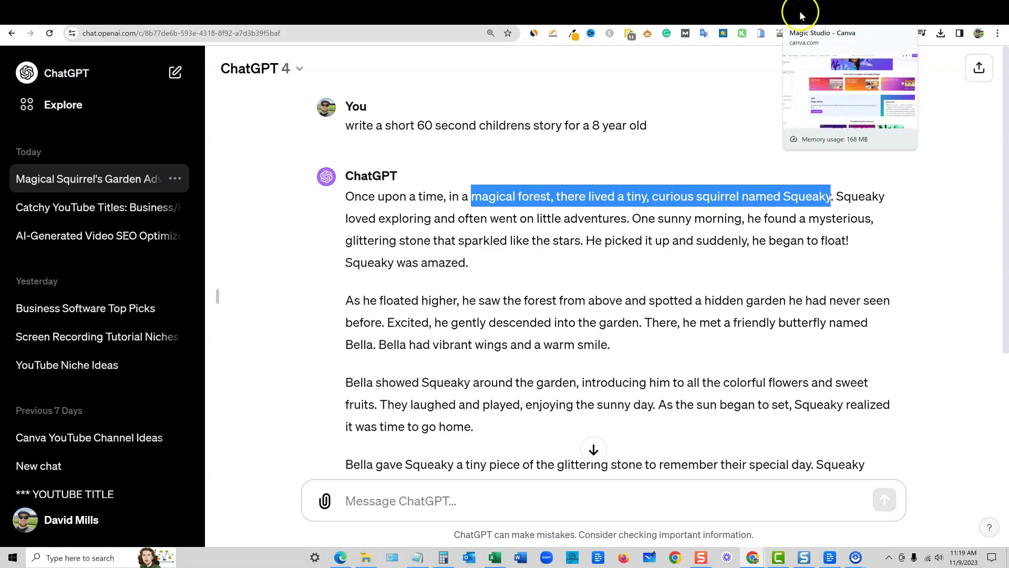
Switch to Canva, look through the Magic Studio tools and open Text to Video under Magic Media.
click(837, 15)
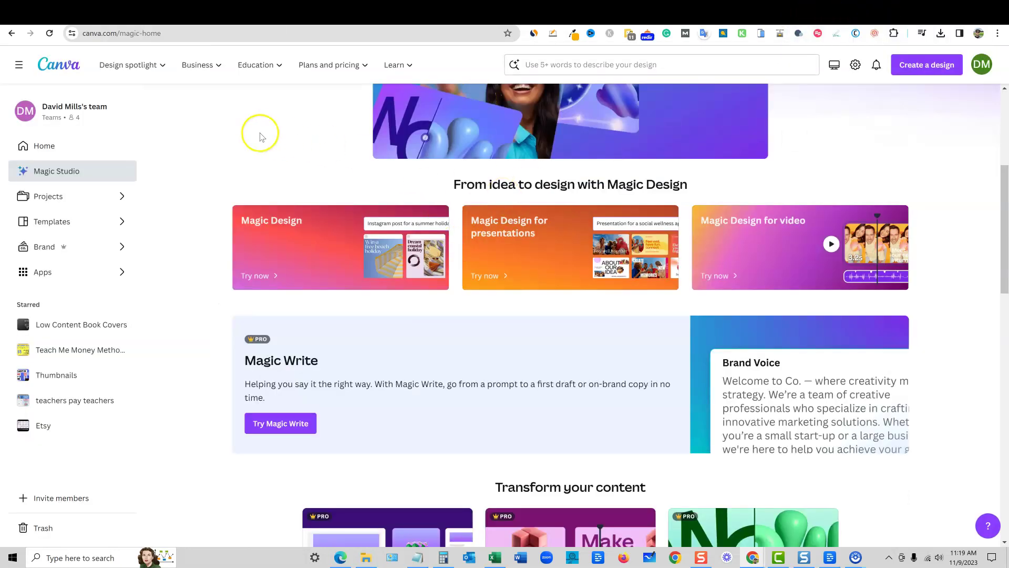
click(57, 173)
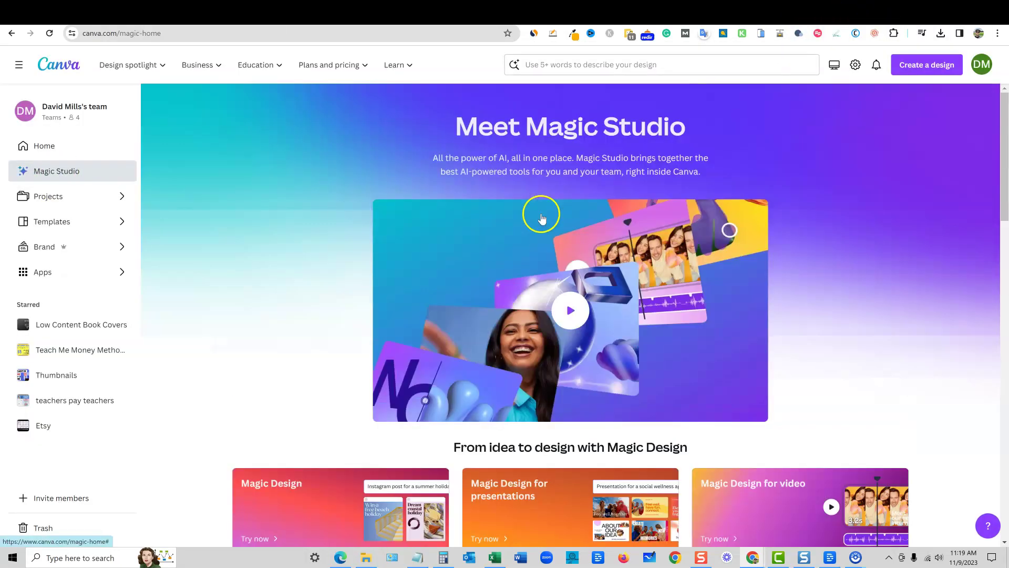
scroll(541, 215, down, 5)
scroll(610, 258, up, 1)
scroll(609, 263, down, 2)
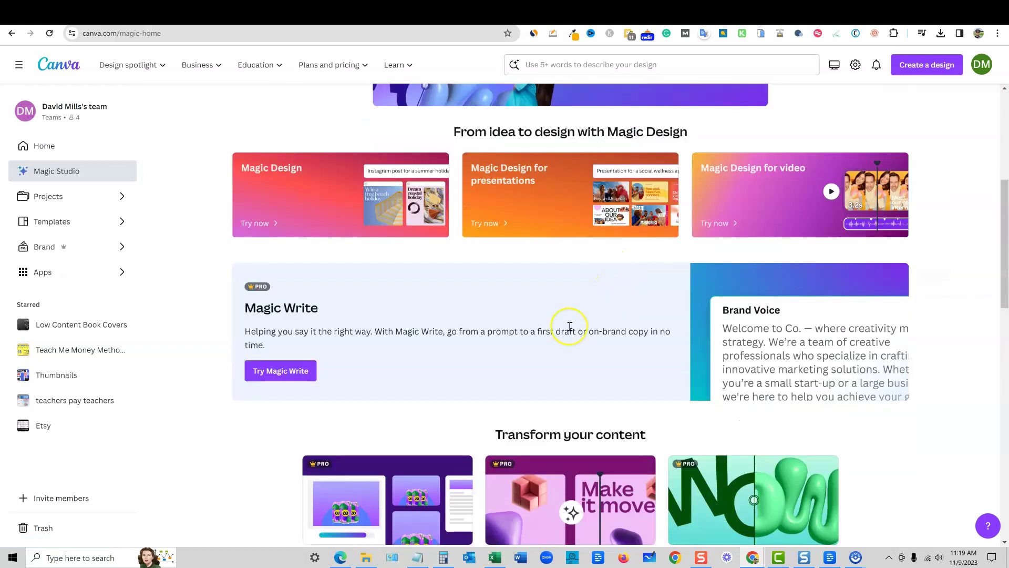
scroll(568, 325, up, 1)
scroll(568, 330, down, 1)
scroll(667, 296, down, 6)
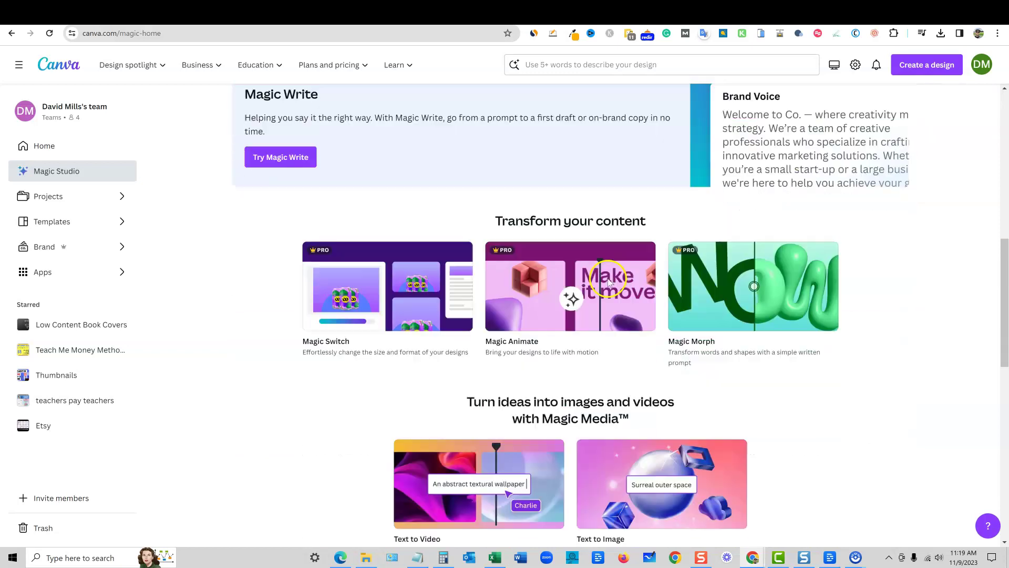
scroll(615, 279, up, 1)
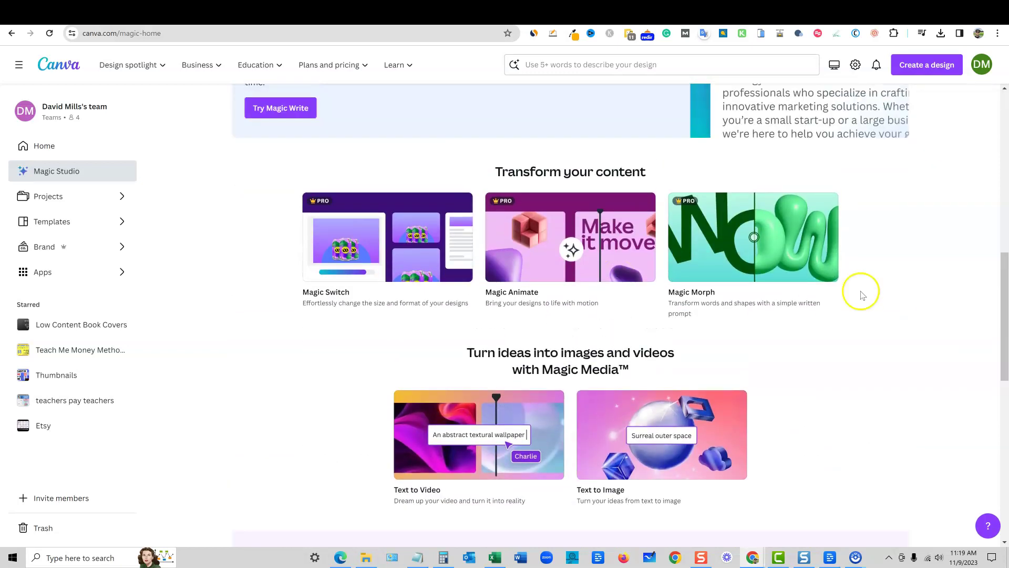
scroll(641, 357, down, 4)
scroll(578, 347, up, 2)
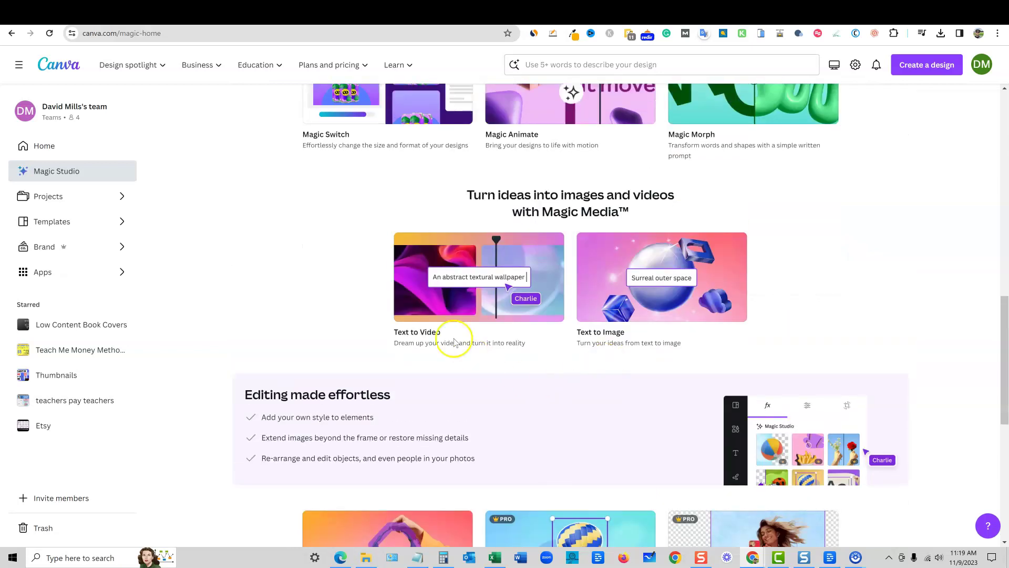
click(485, 304)
click(387, 322)
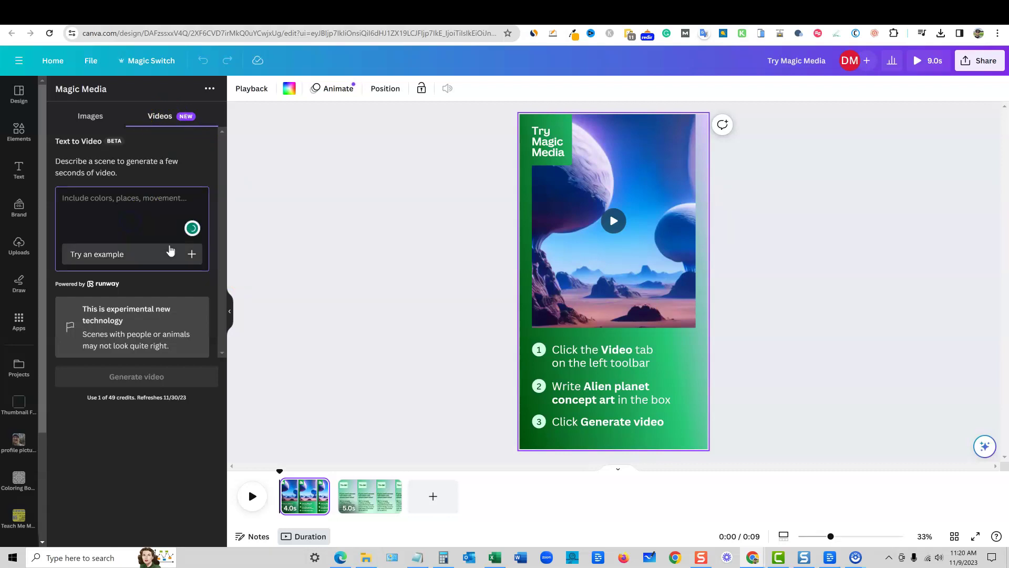
Generate a Magic Media video from the copied text "magical forest, there lived a tiny, curious squirrel named Squeaky".
key(ctrl+v)
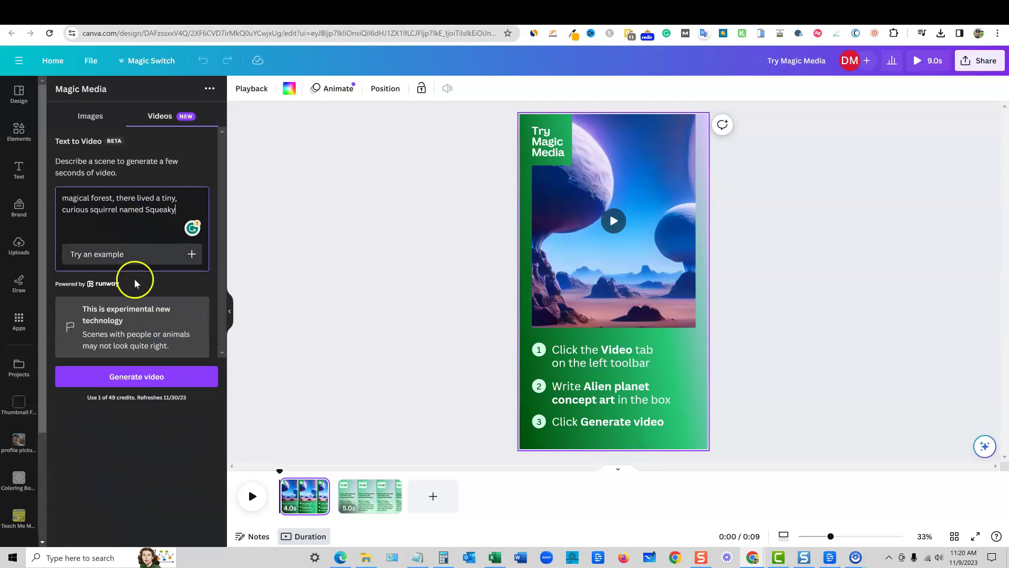
click(136, 378)
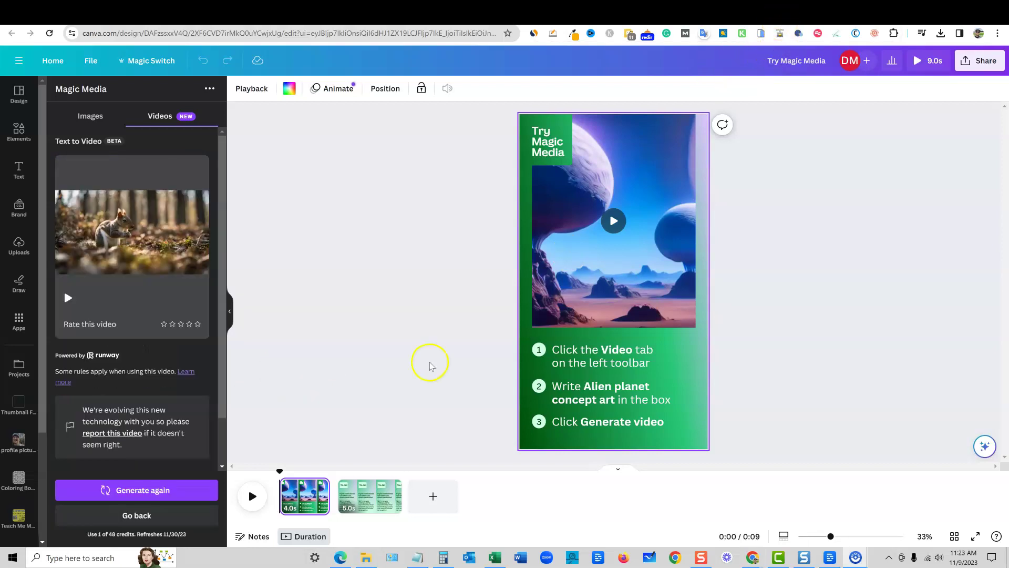
mouse_move(109, 268)
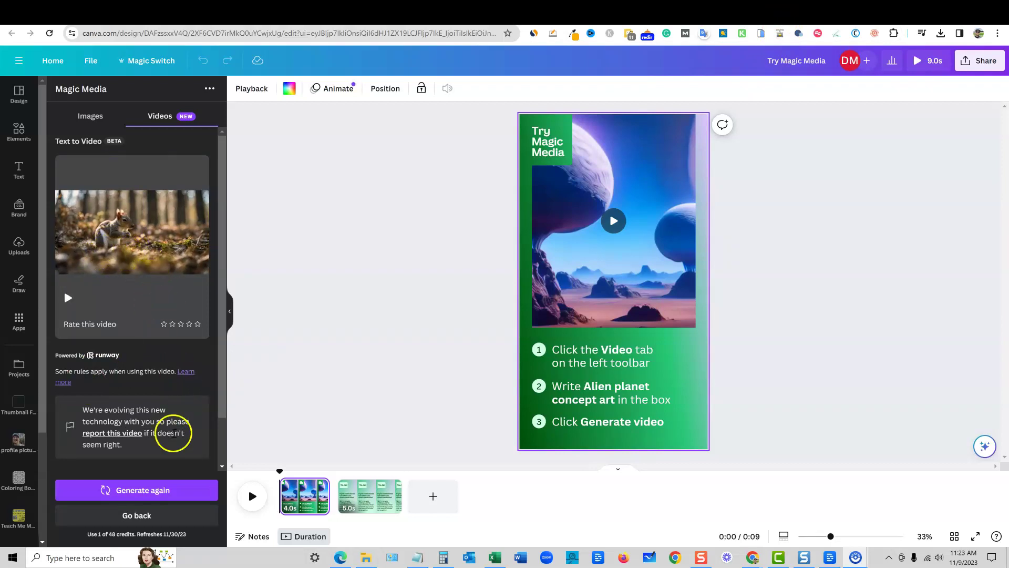
scroll(174, 425, down, 2)
scroll(174, 413, up, 2)
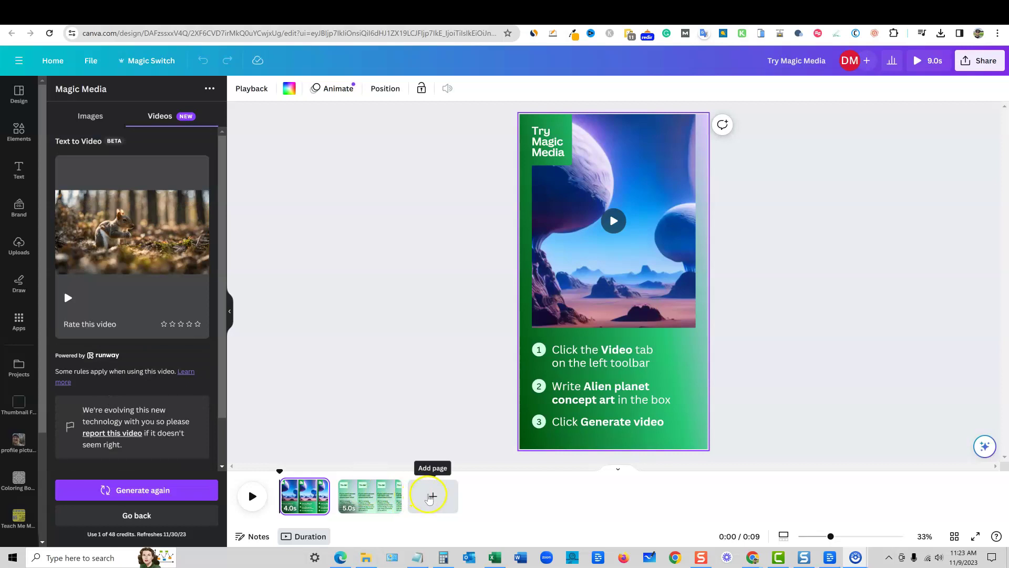
Add a blank page after the template pages and place the generated squirrel video on it.
click(430, 495)
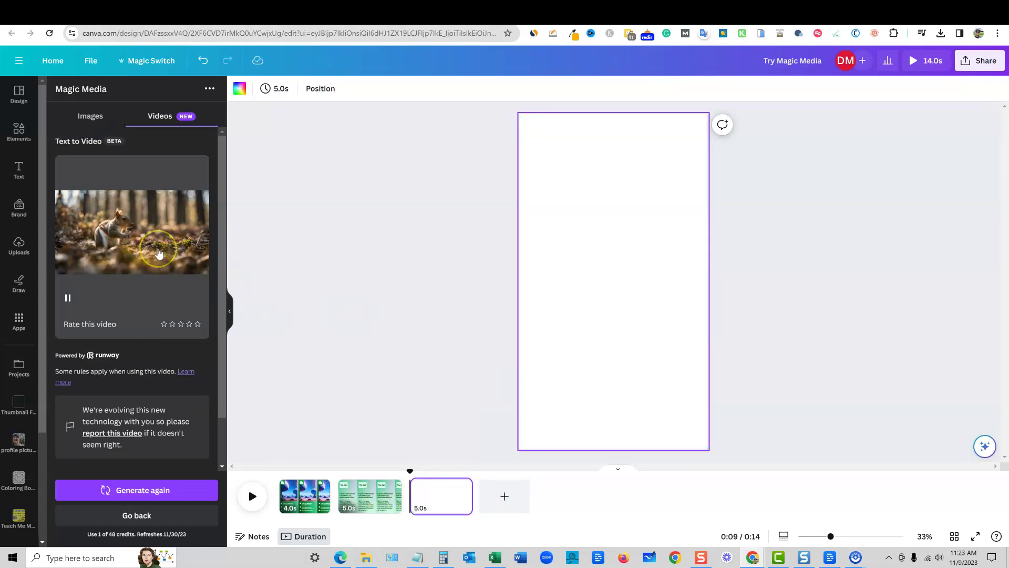
drag(160, 254, 596, 281)
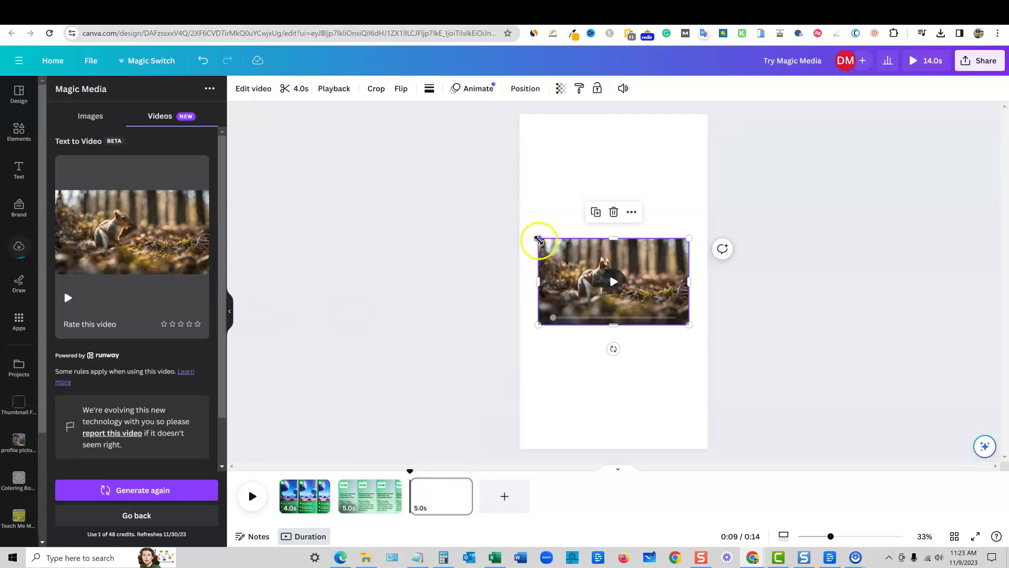
scroll(135, 446, down, 2)
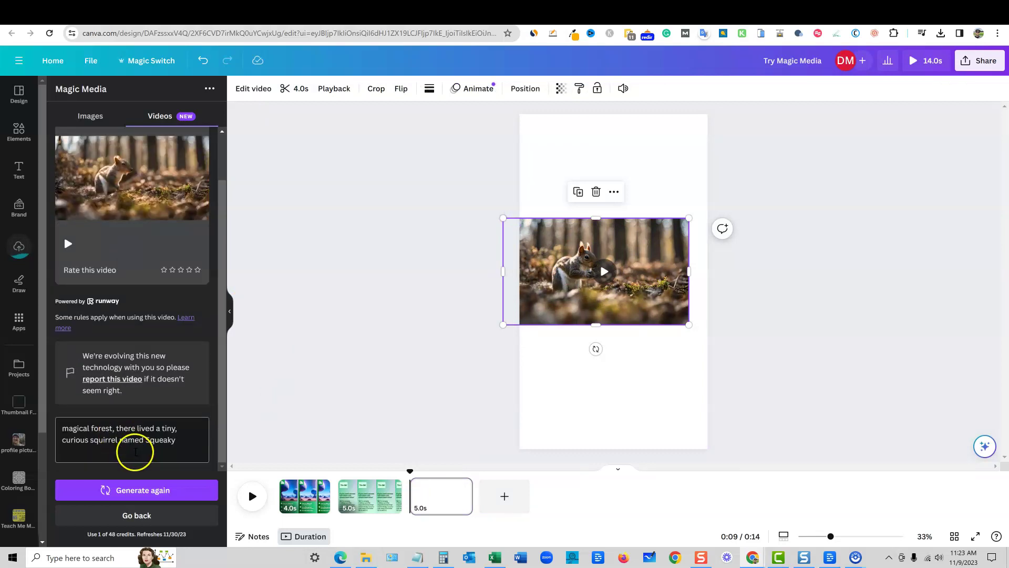
scroll(135, 450, up, 2)
Stretch the squirrel video to fill the whole vertical page and shift its crop so the squirrel is in frame.
drag(594, 219, 612, 114)
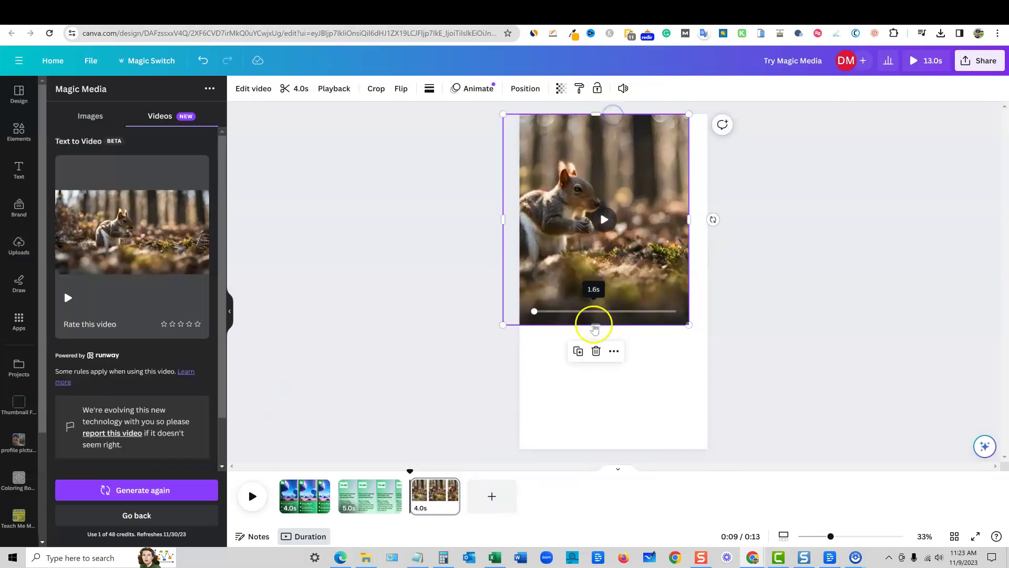
drag(596, 324, 597, 449)
click(676, 298)
double_click(590, 220)
drag(590, 219, 664, 228)
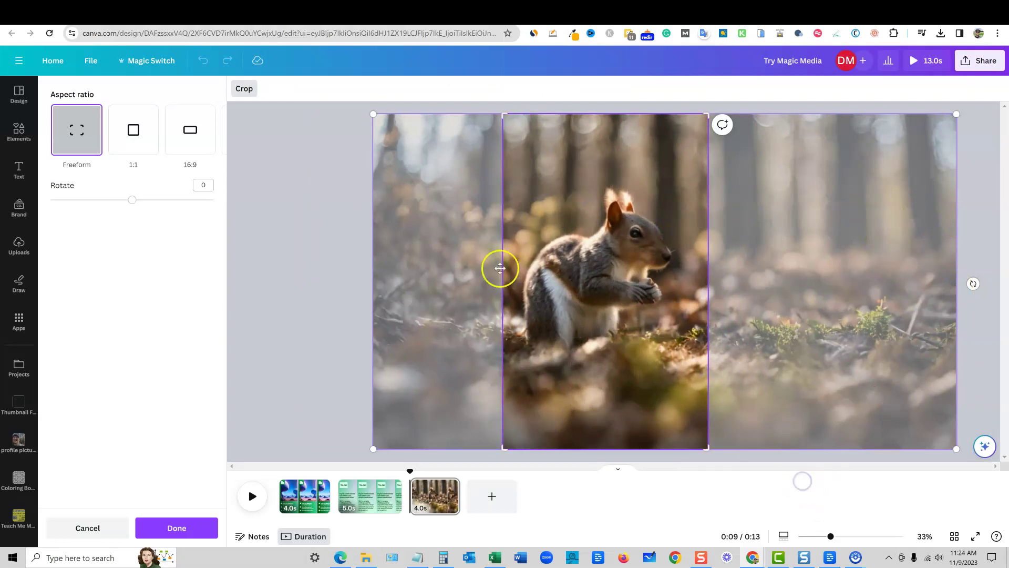
click(360, 129)
click(367, 112)
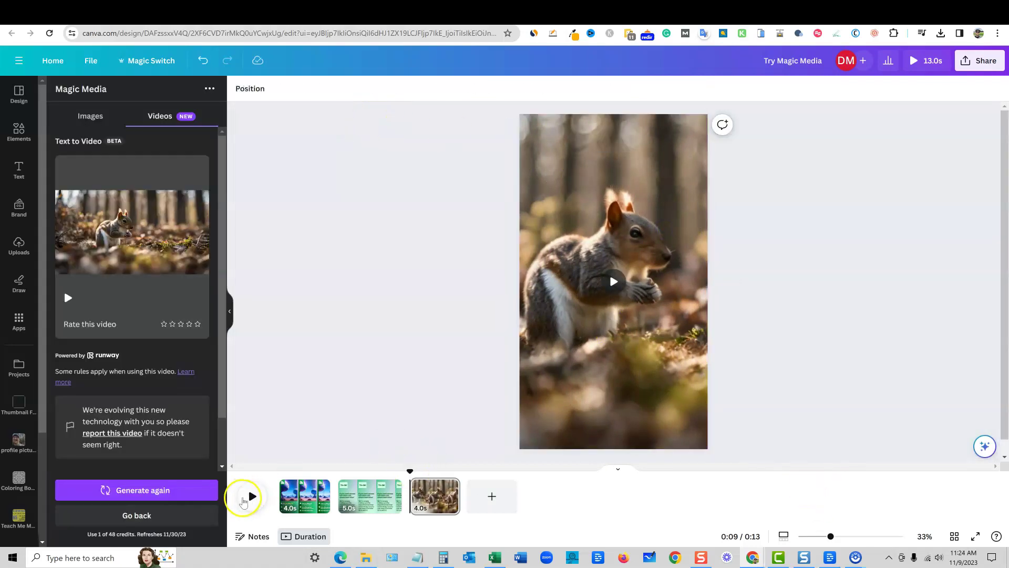
Delete the two Magic Media template pages and play the remaining squirrel page.
click(390, 486)
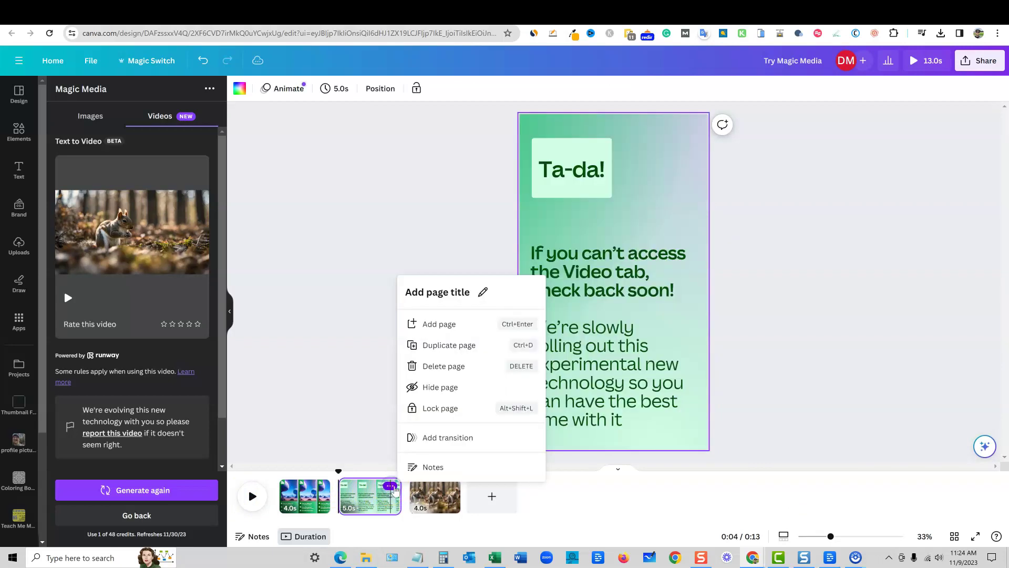
click(448, 365)
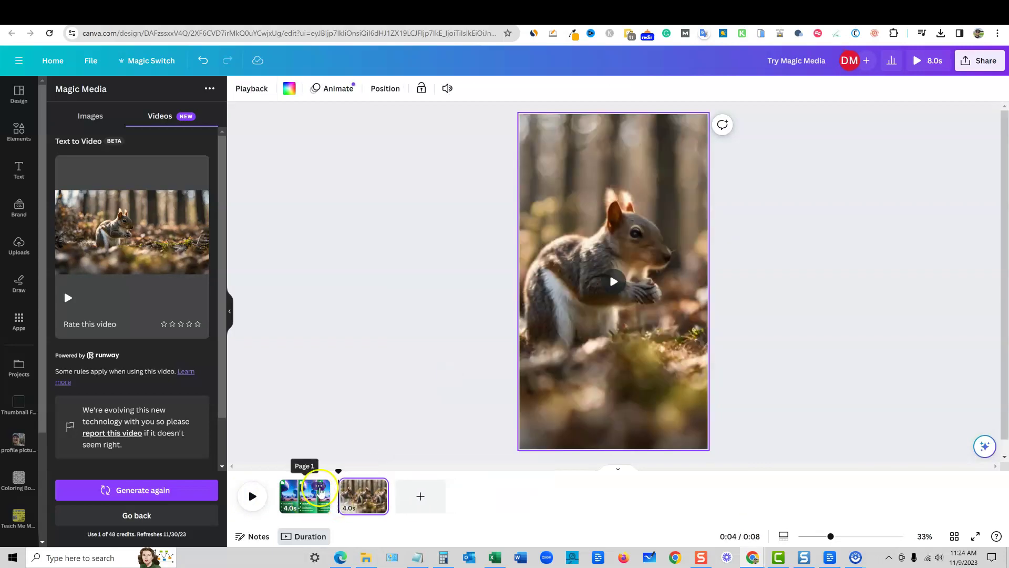
click(320, 487)
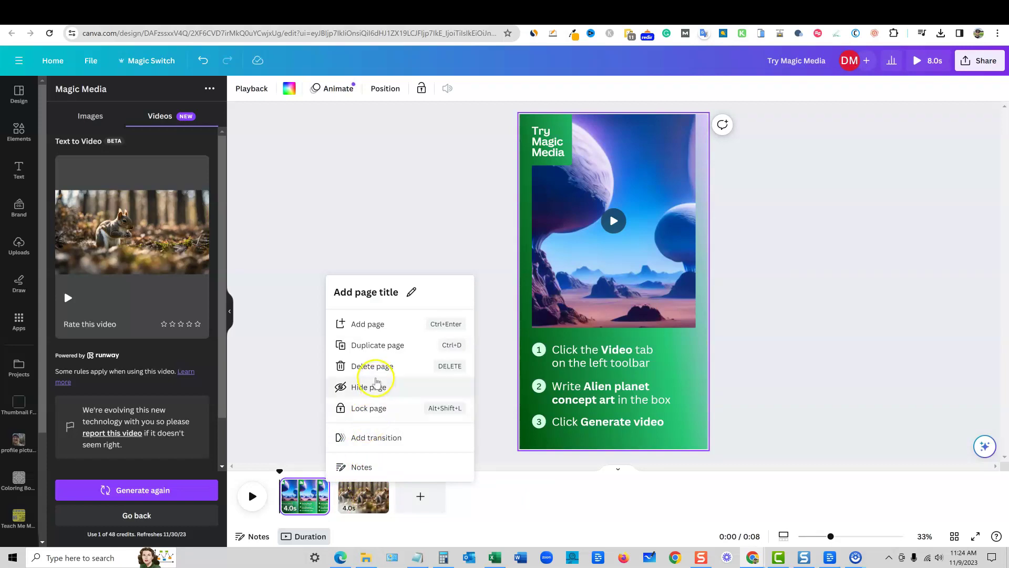
click(375, 366)
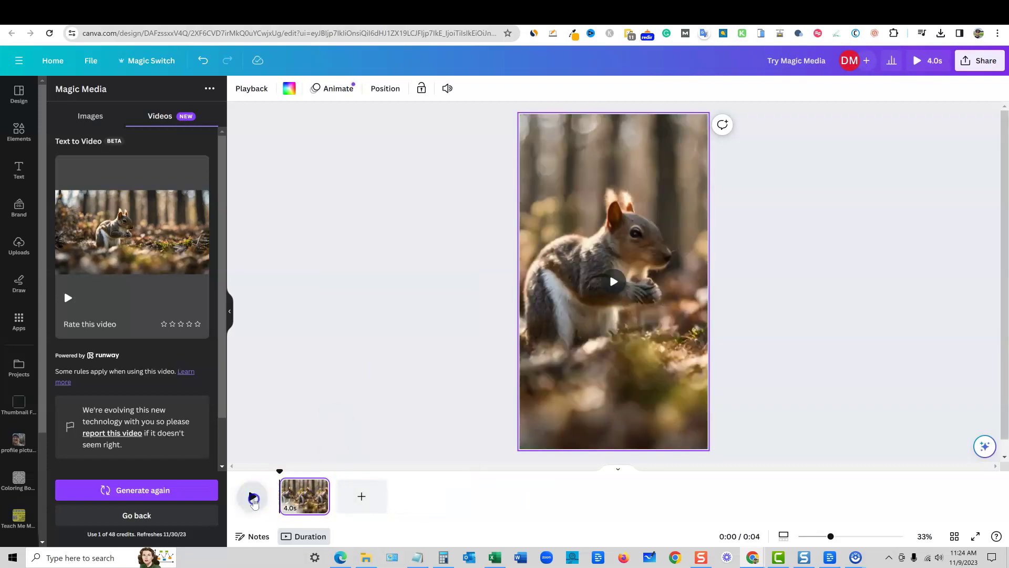
click(252, 498)
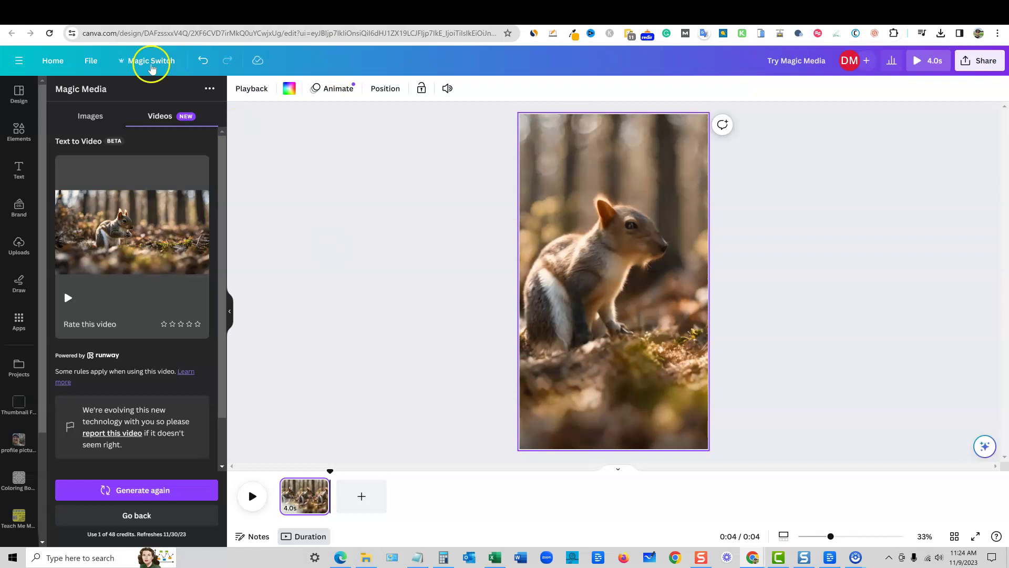
Copy "One sunny morning, he found a mysterious, glittering stone that sparkled like the stars." from the ChatGPT story and return to Canva.
click(54, 15)
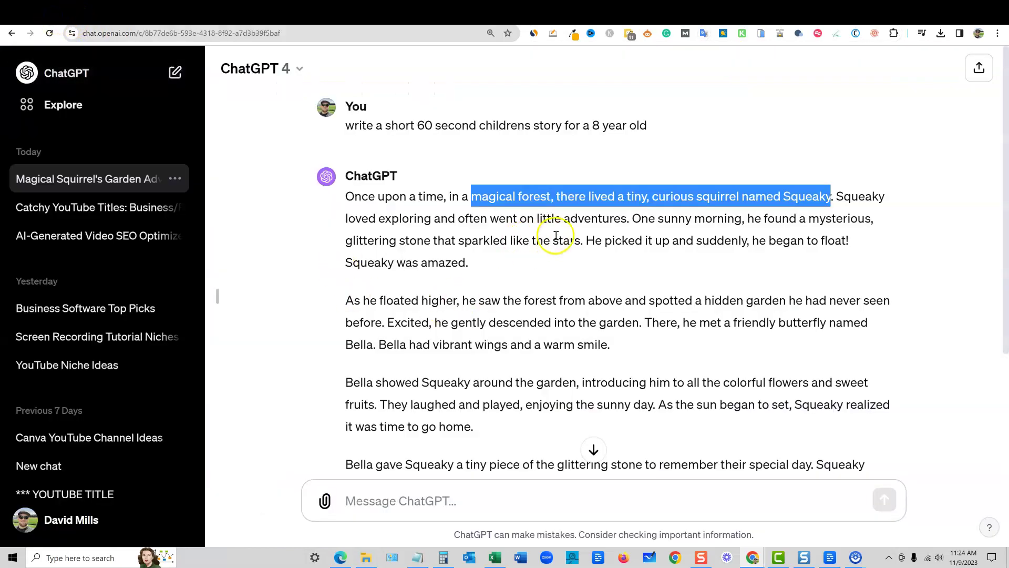
drag(632, 218, 583, 241)
key(ctrl+c)
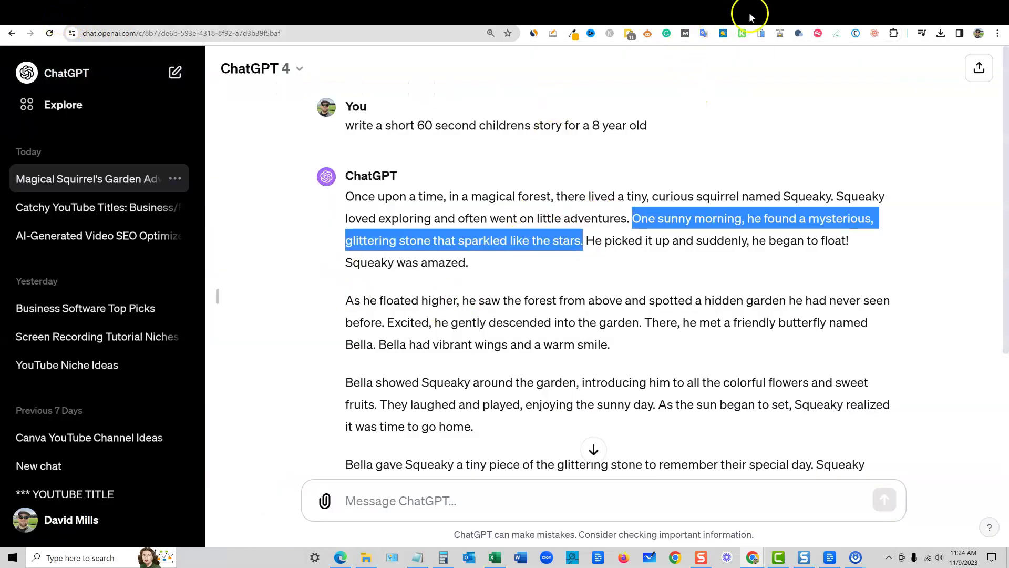
click(779, 16)
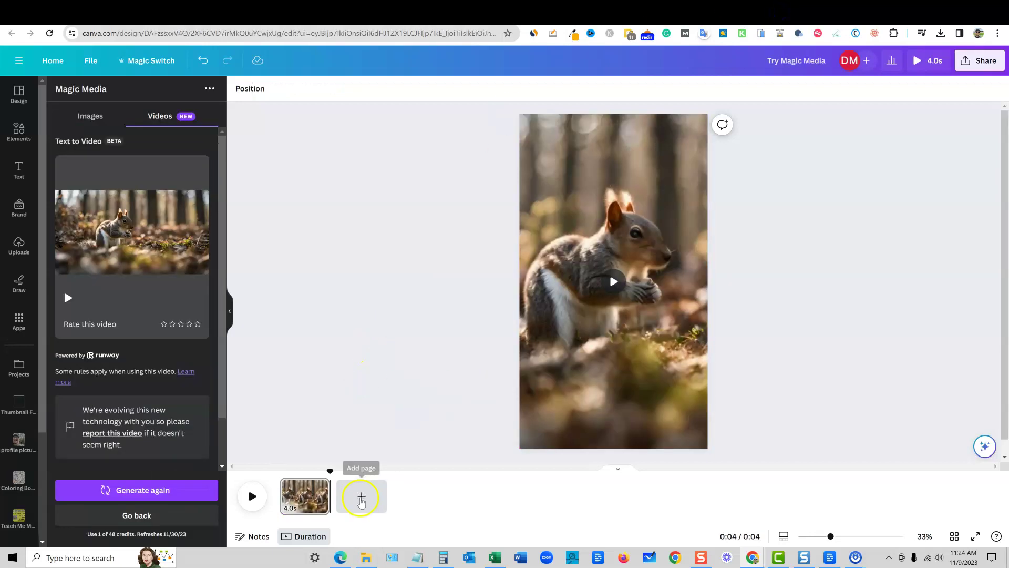
Add a second page, replace the video prompt with the copied sunny morning sentence and generate a new video.
click(384, 500)
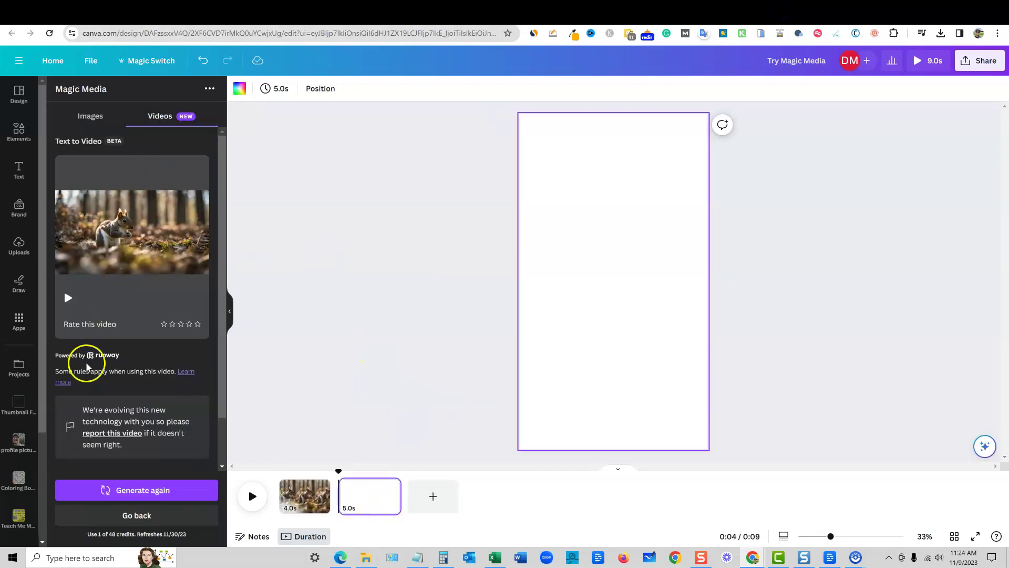
scroll(99, 434, down, 1)
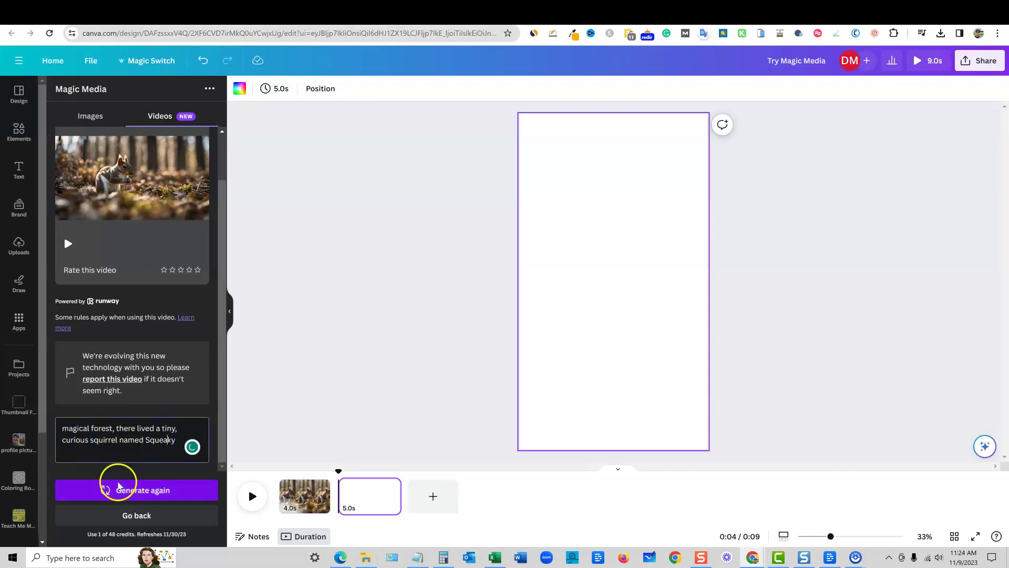
drag(175, 439, 63, 427)
key(ctrl+v)
click(81, 420)
click(126, 489)
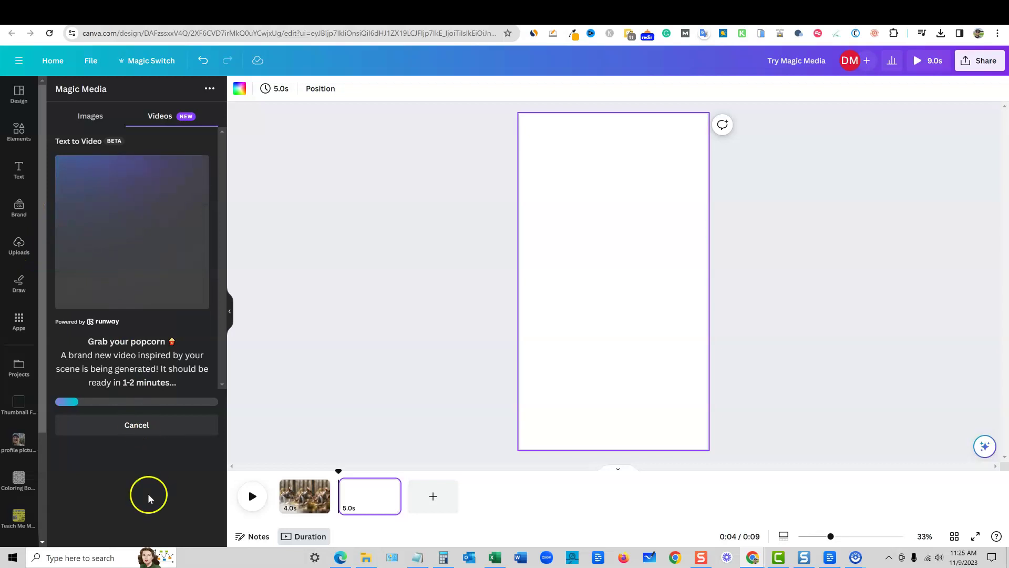
click(251, 421)
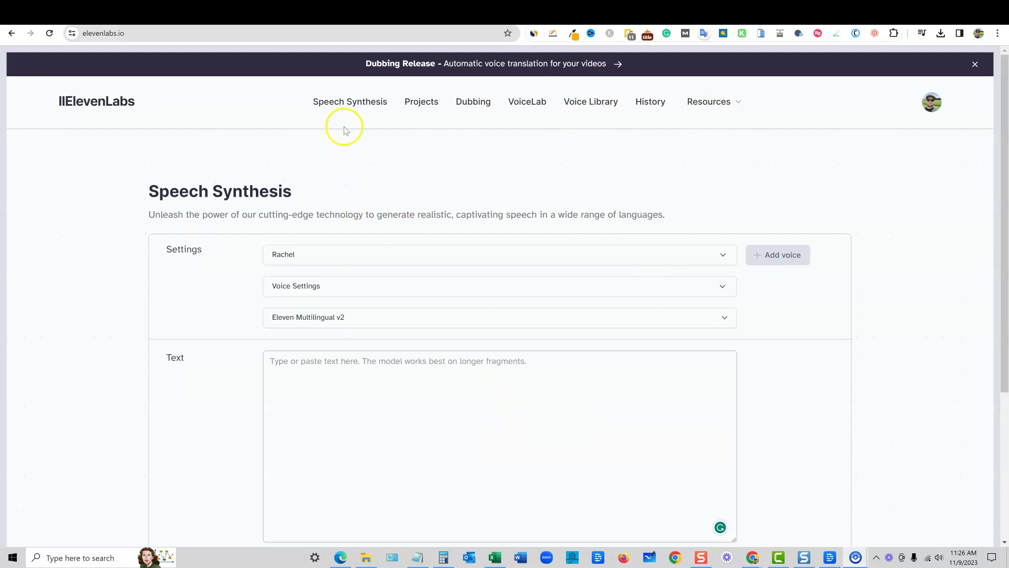
Switch to the ChatGPT story and copy its first paragraph, from "Once upon a time" to "Squeaky was amazed.".
click(56, 15)
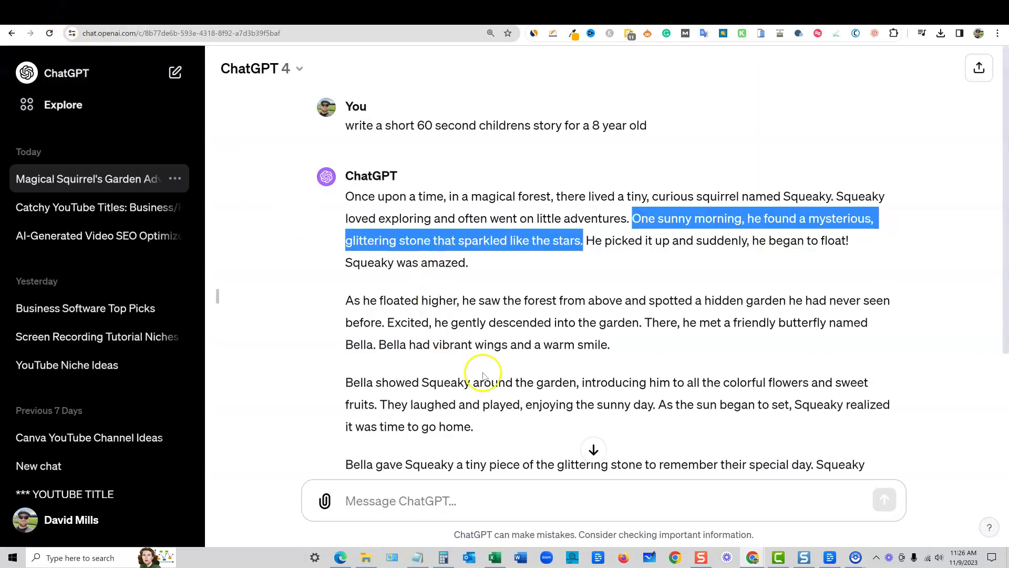
scroll(525, 384, down, 3)
scroll(458, 417, up, 4)
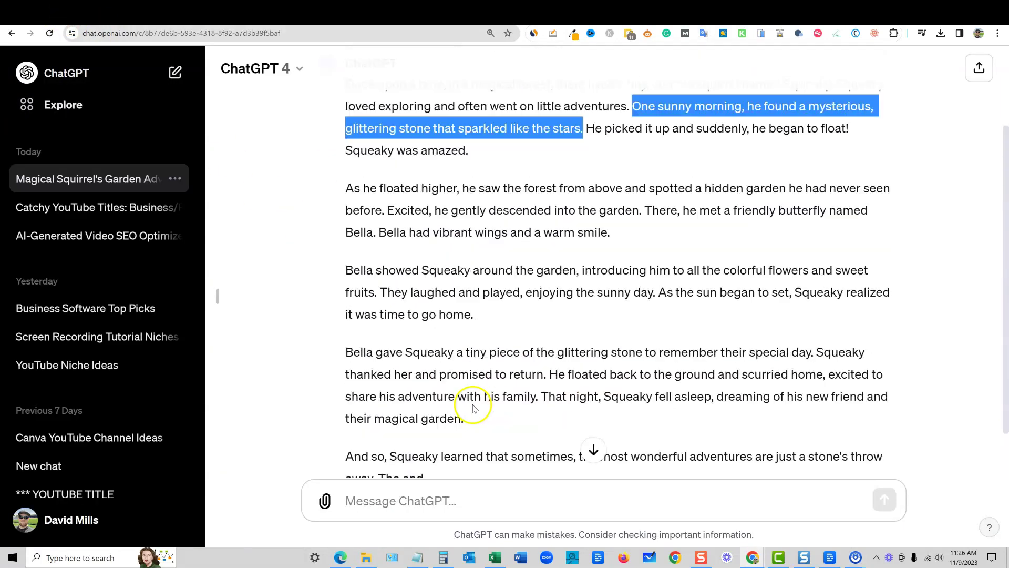
click(481, 267)
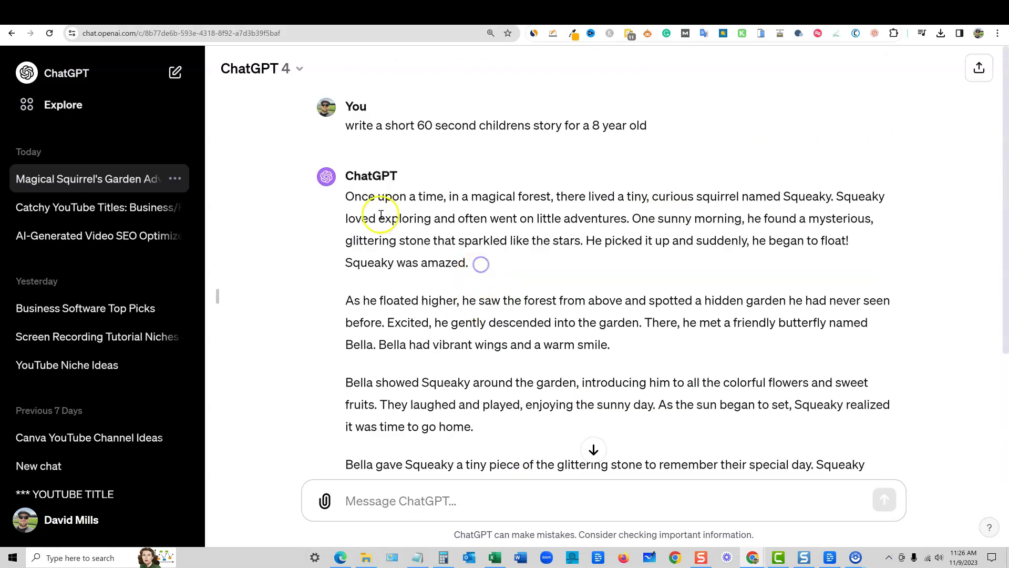
drag(345, 197, 512, 259)
key(ctrl+c)
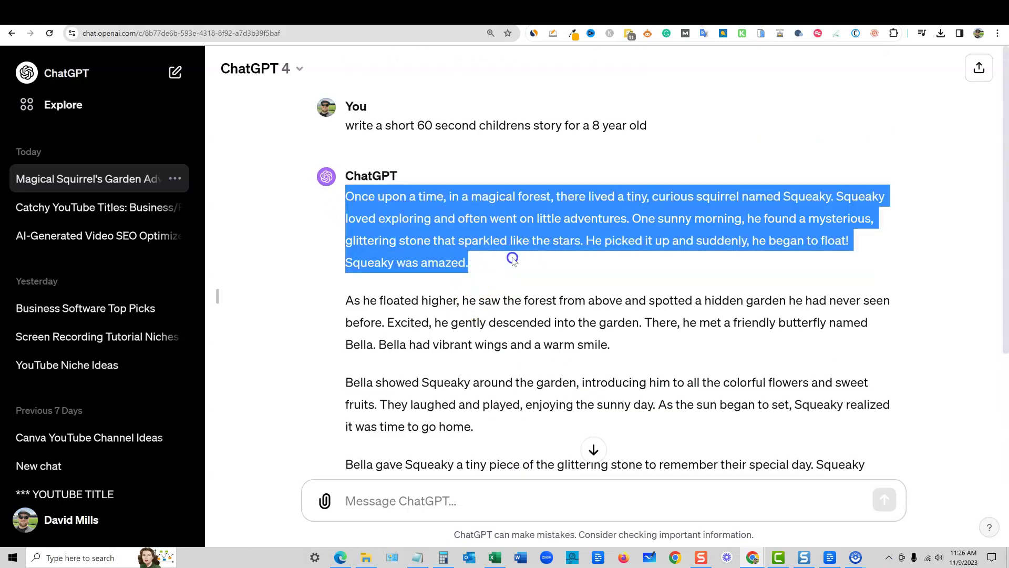
Return to ElevenLabs and paste the copied paragraph as the text for speech synthesis.
click(878, 16)
key(ctrl+v)
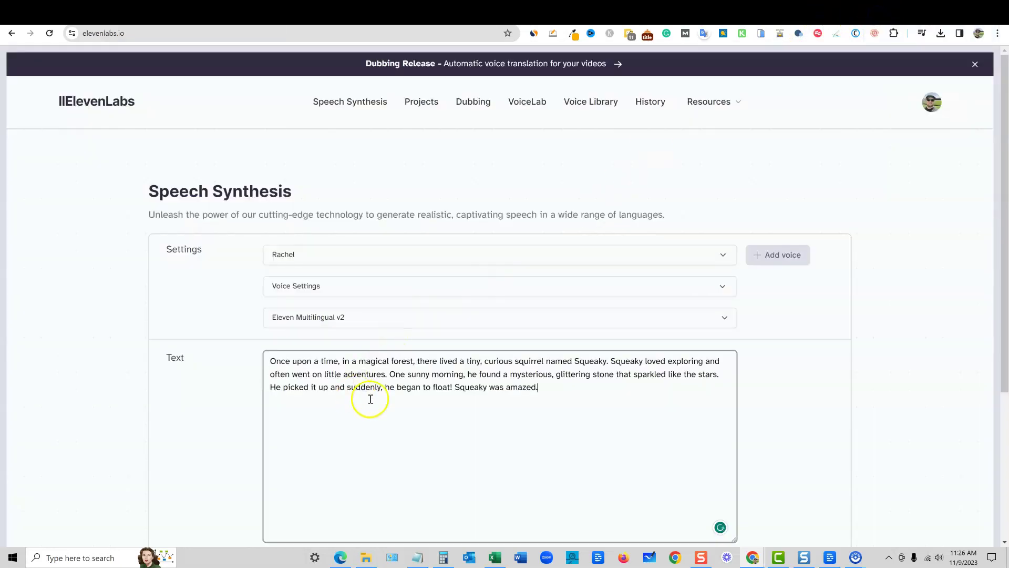
click(793, 362)
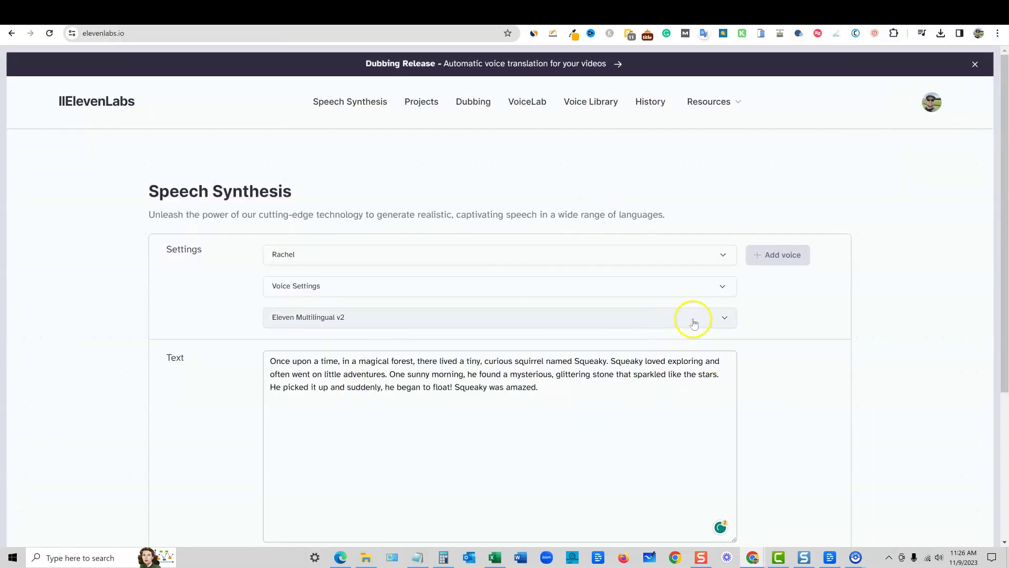
Choose the cloned Instant Voice Clone voice for the speech.
click(599, 257)
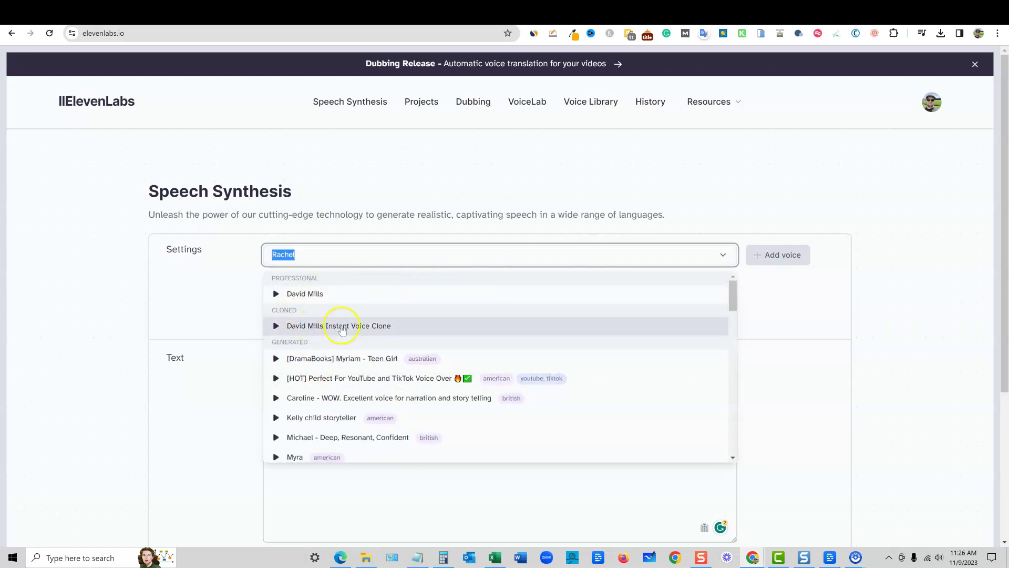
click(368, 327)
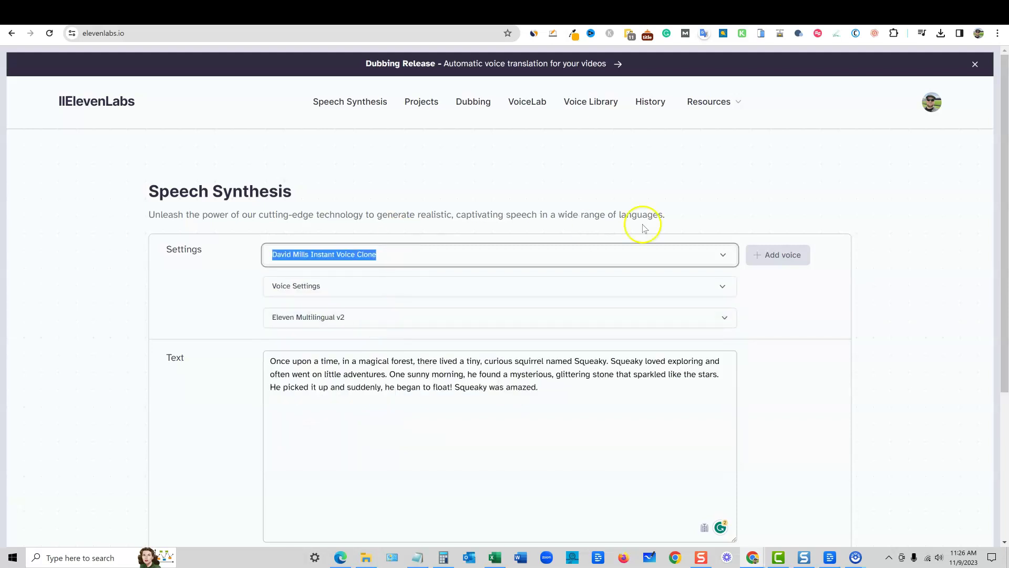
click(793, 289)
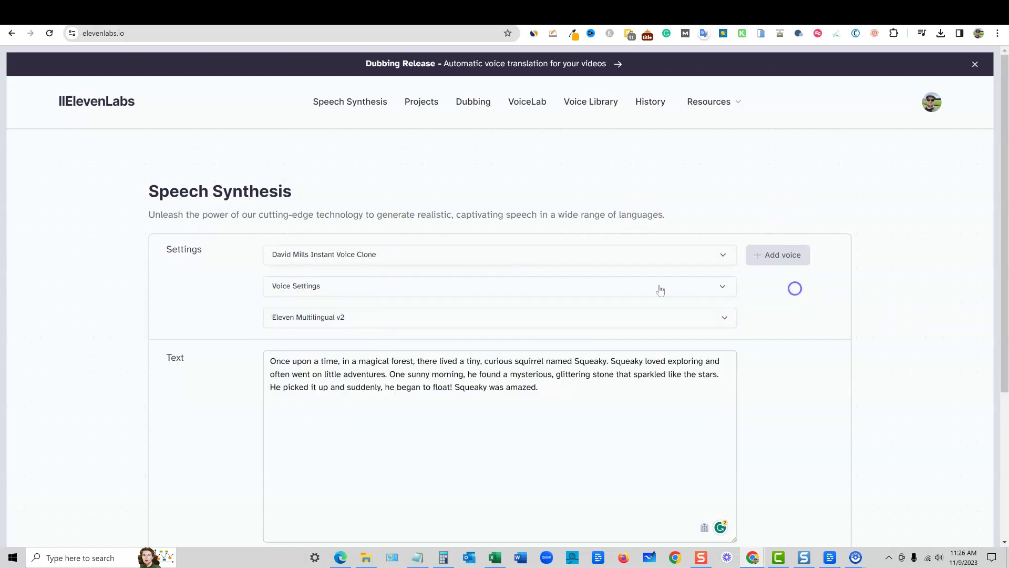
In the voice settings, raise Stability to 60% and Style Exaggeration to 5%.
click(331, 294)
drag(524, 326, 537, 325)
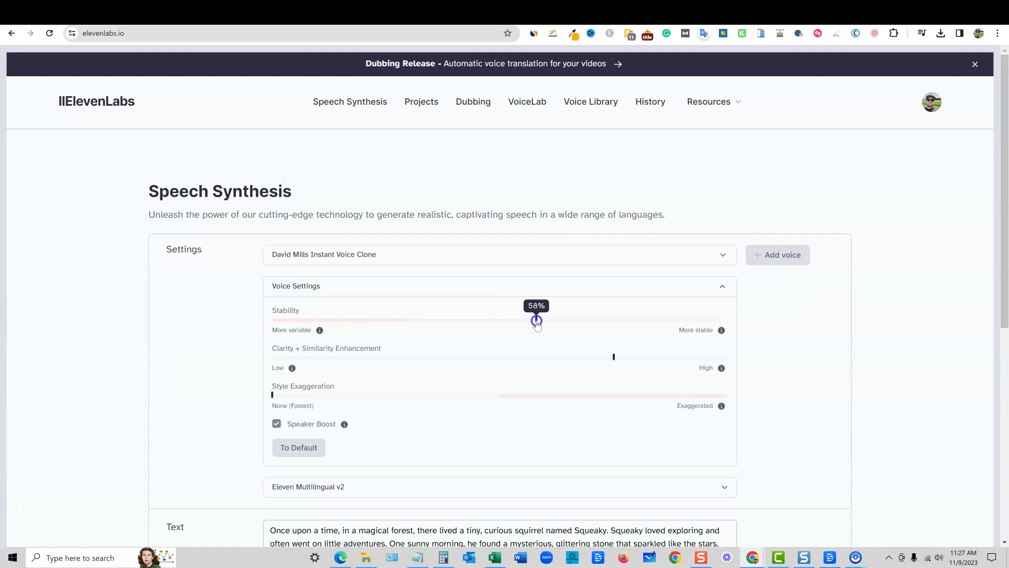
click(776, 347)
scroll(776, 411, down, 1)
drag(274, 341, 295, 347)
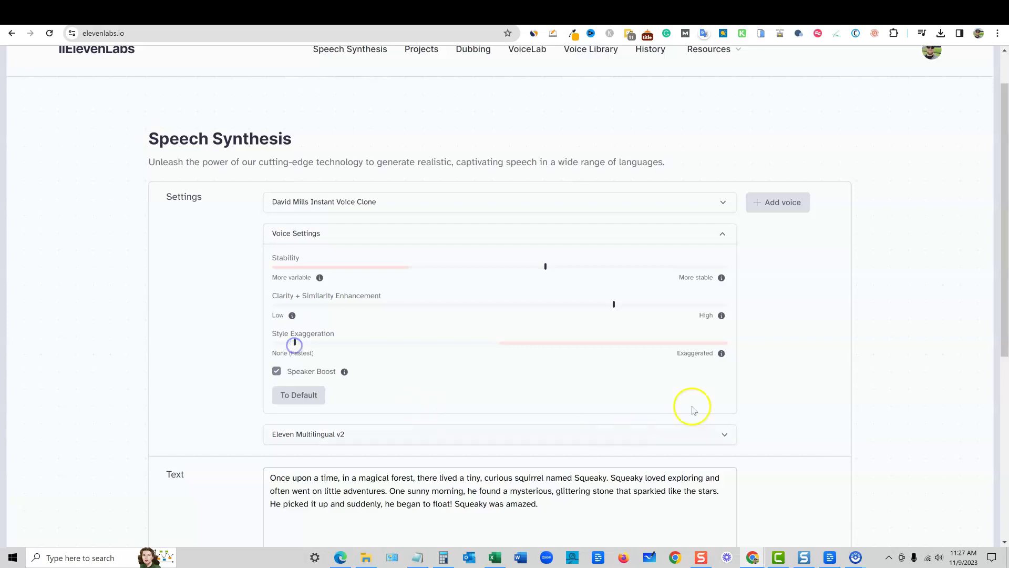
Generate the voiceover, listen to it and download the audio file.
scroll(718, 403, down, 4)
click(506, 494)
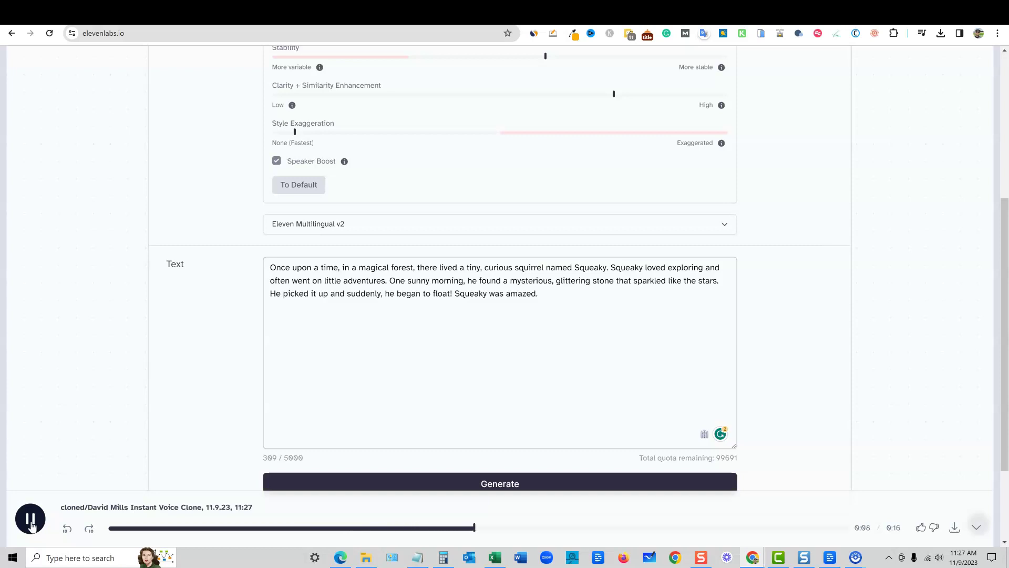
scroll(434, 189, up, 1)
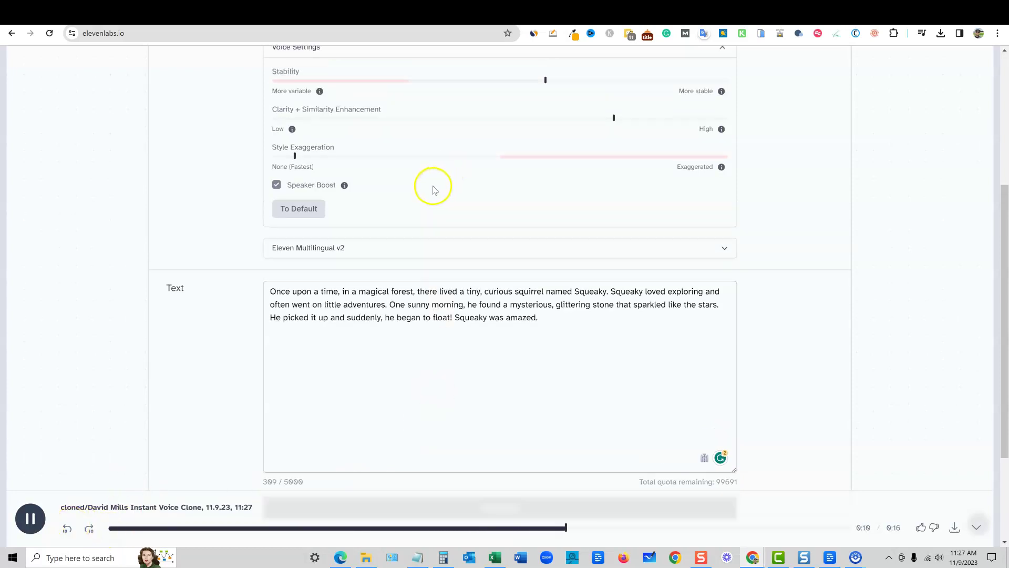
scroll(434, 189, up, 1)
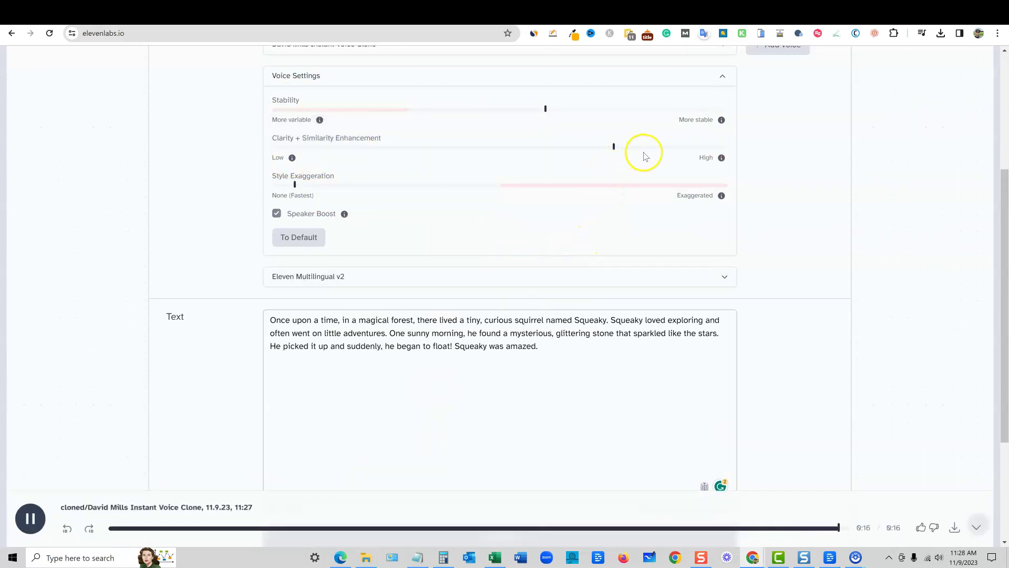
scroll(788, 342, down, 2)
click(953, 530)
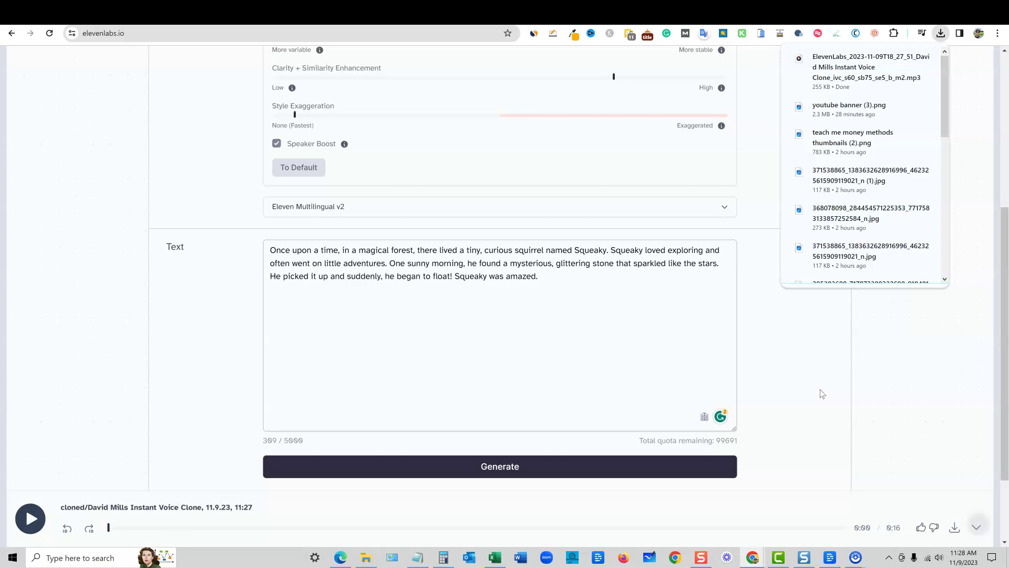
click(868, 375)
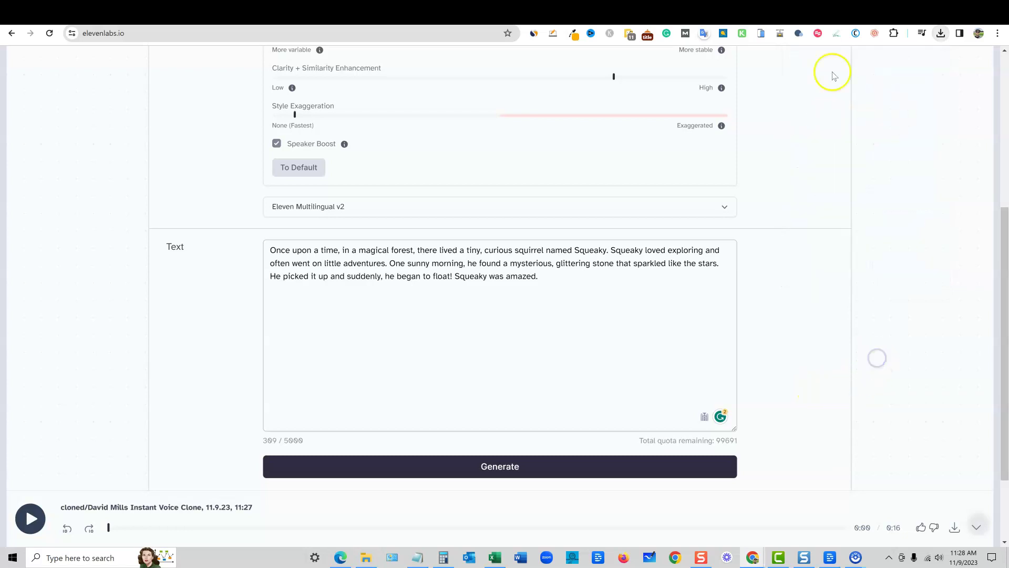
Switch to the Canva Try Magic Media design and add the generated stone video to the empty second page.
click(757, 14)
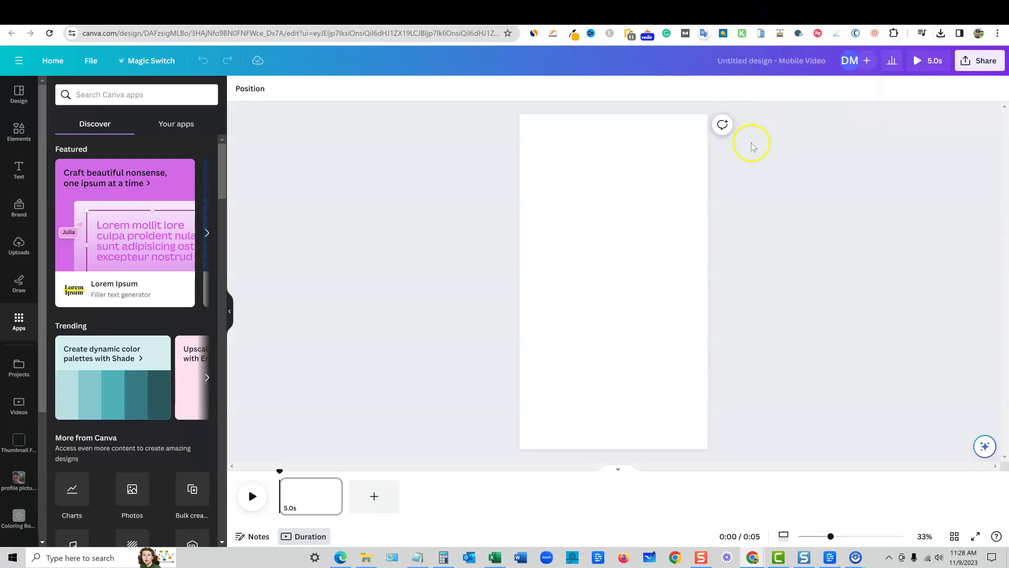
click(777, 10)
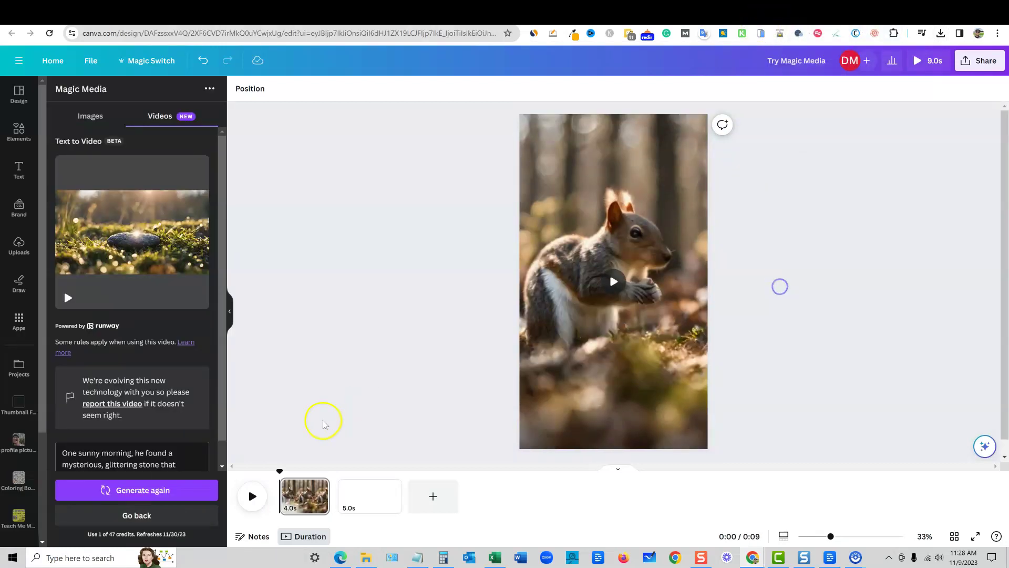
mouse_move(146, 254)
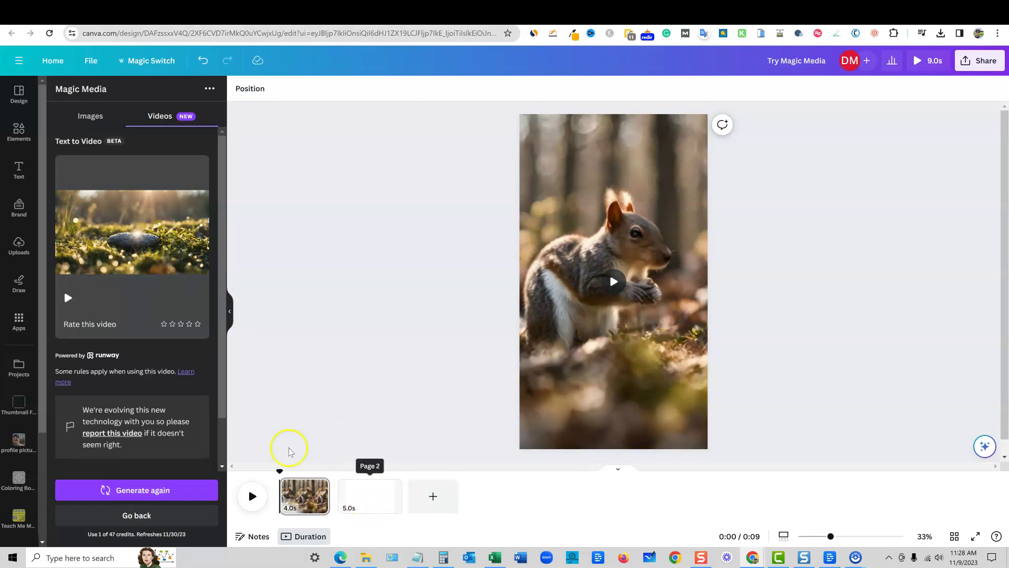
click(362, 496)
mouse_move(190, 256)
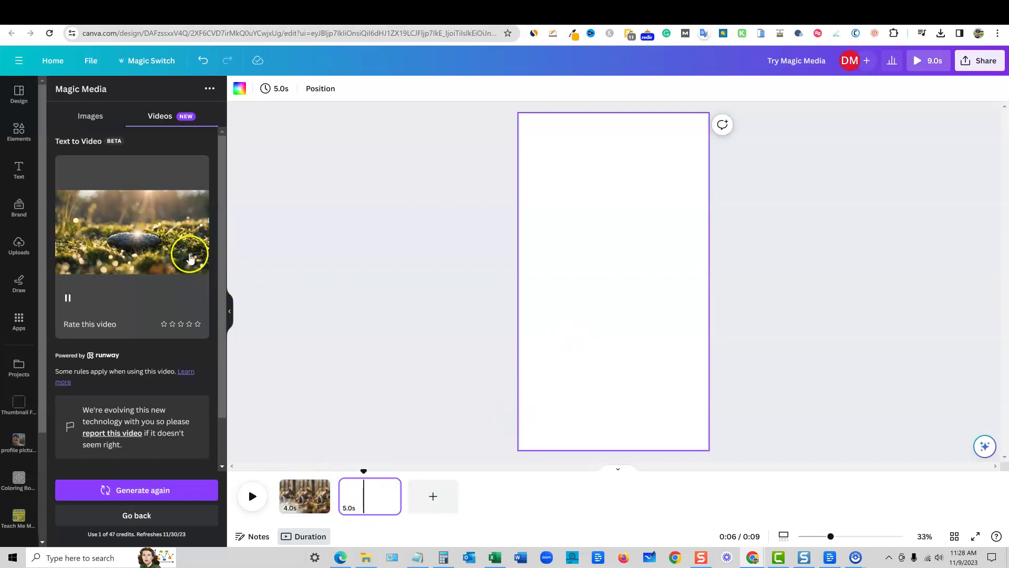
click(147, 254)
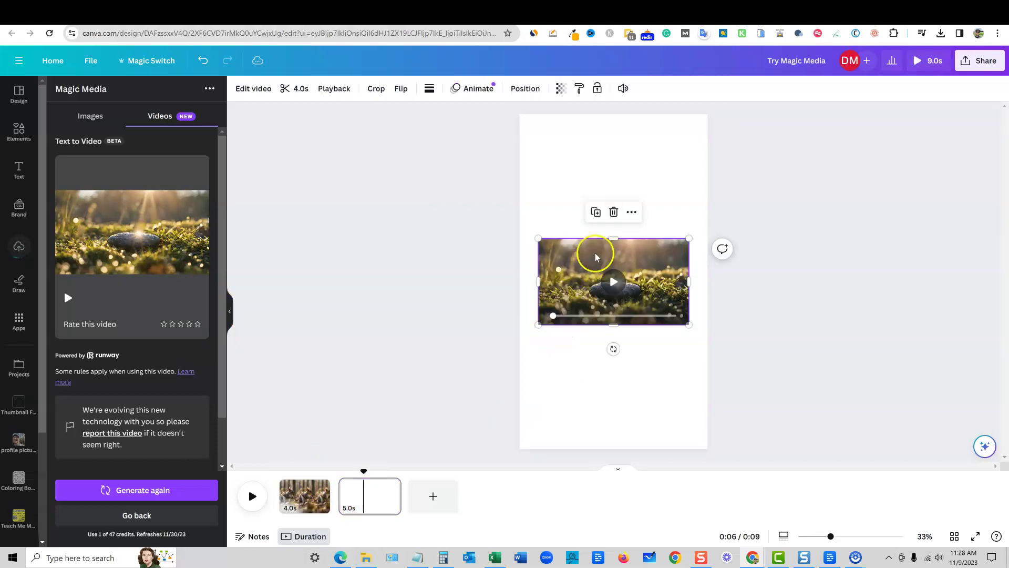
Stretch the stone video on page 2 to fill the whole vertical page.
drag(540, 241, 519, 227)
drag(687, 227, 707, 216)
drag(613, 217, 617, 114)
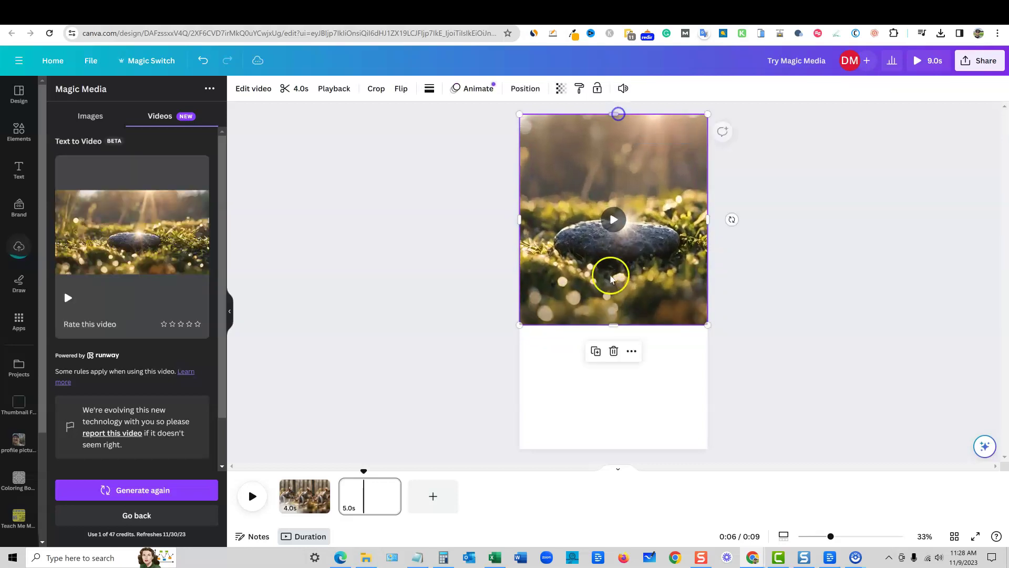
drag(613, 327, 617, 449)
click(617, 304)
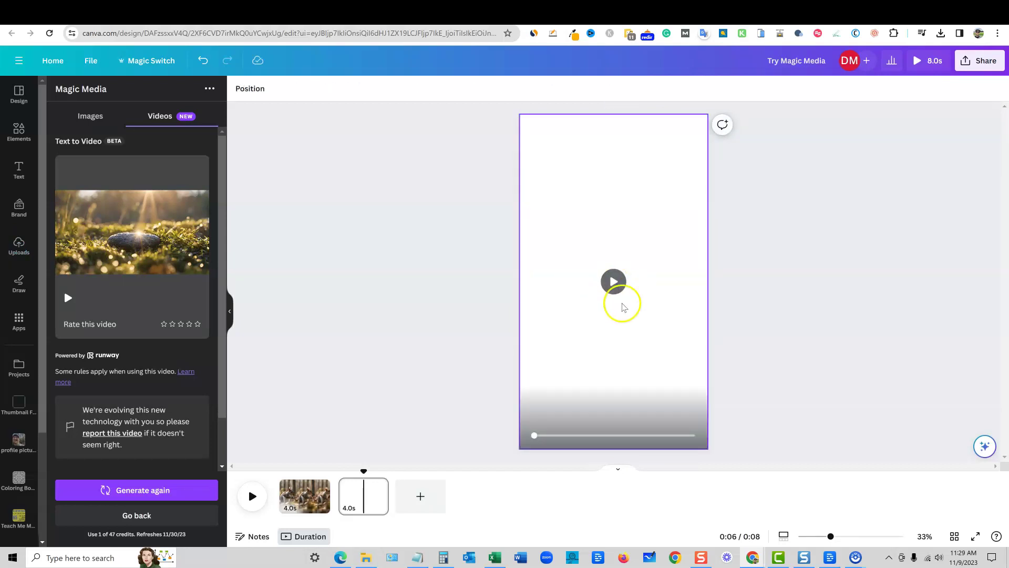
click(793, 328)
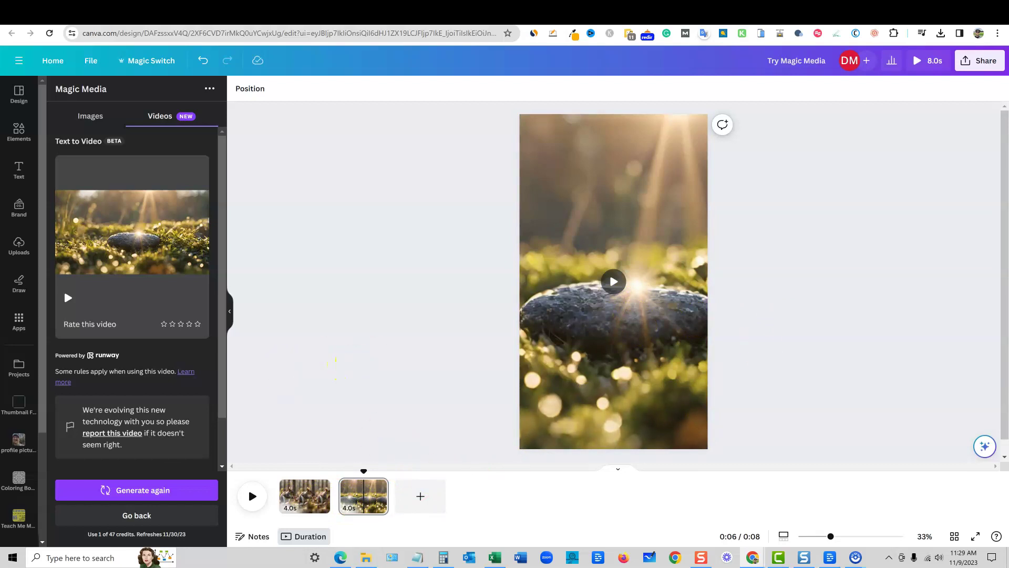
Download all pages of the design as an MP4 video in 1080p quality.
click(981, 59)
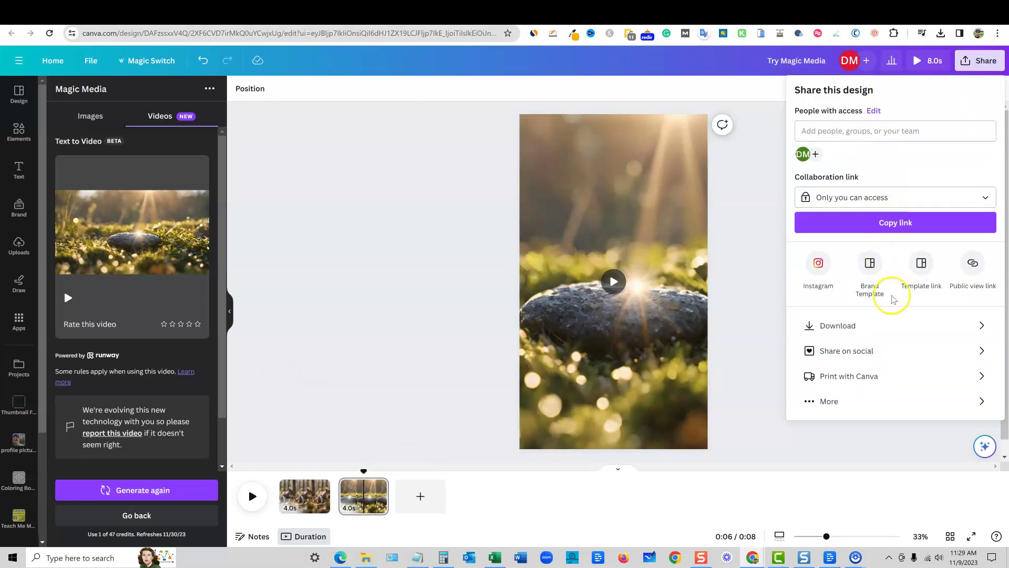
click(959, 329)
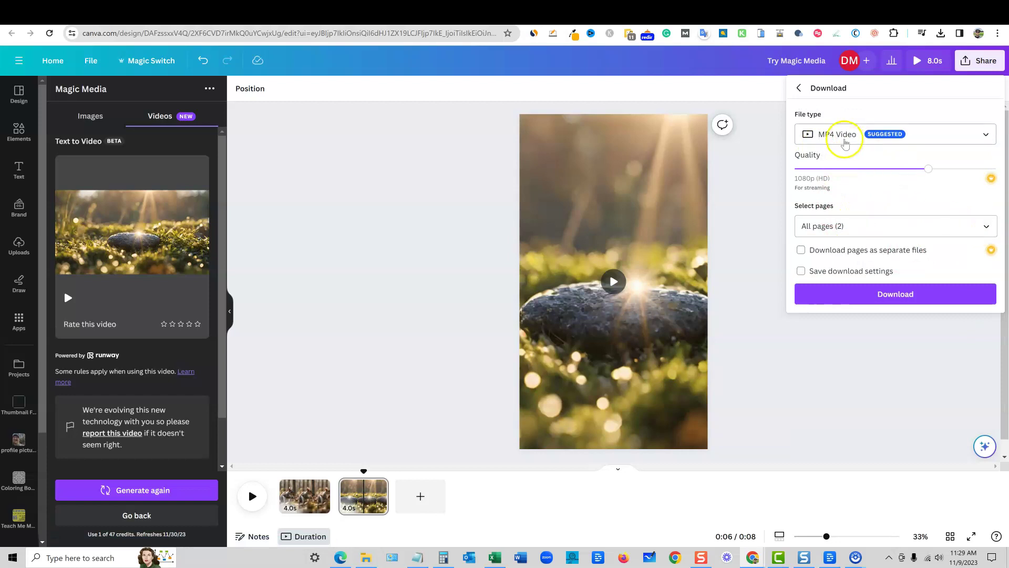
click(898, 293)
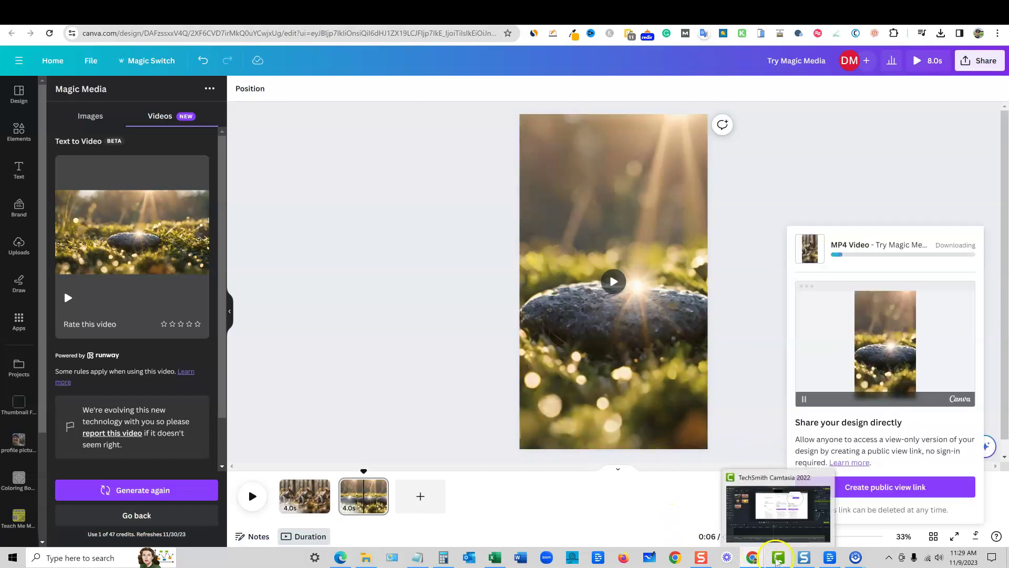
Switch to Camtasia and import Try Magic Media.mp4 and the ElevenLabs voiceover file from the Downloads folder.
click(778, 557)
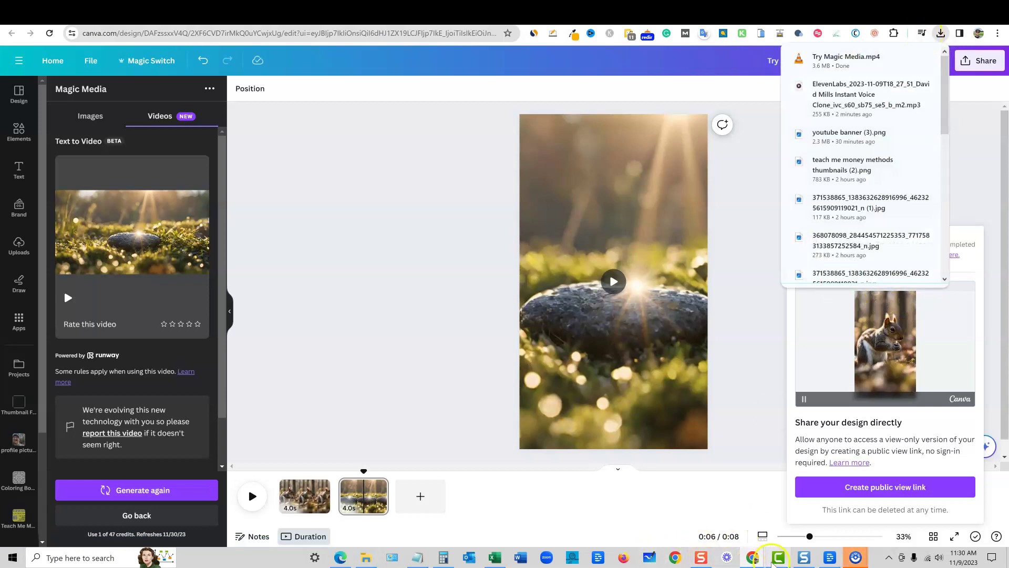
click(776, 564)
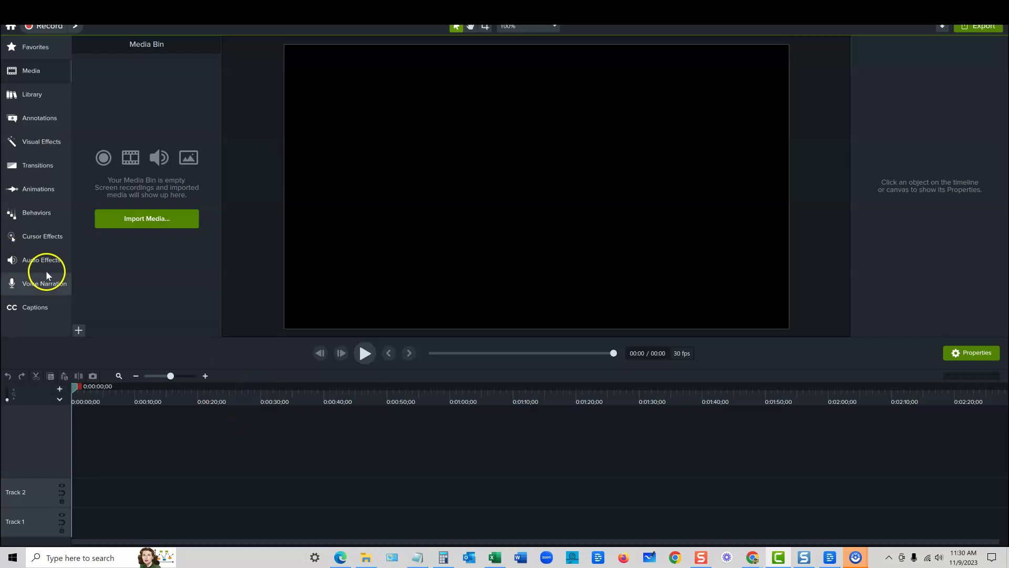
click(135, 219)
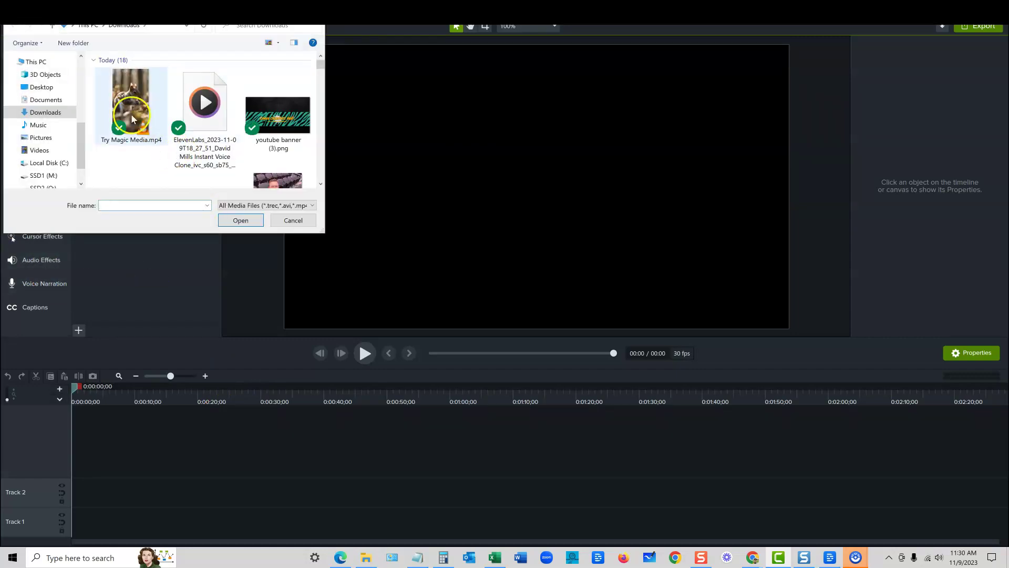
click(133, 119)
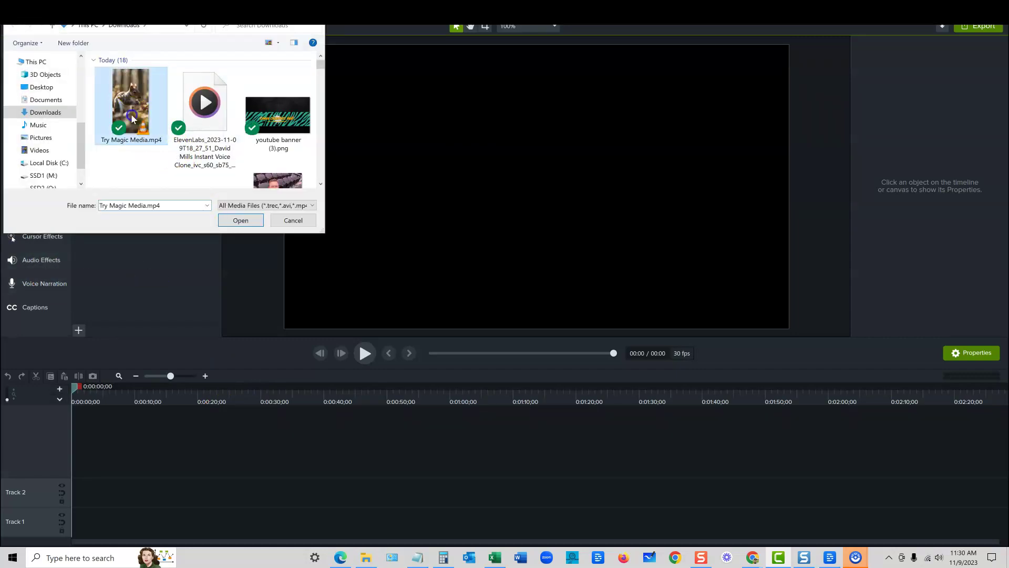
ctrl+click(203, 111)
click(242, 221)
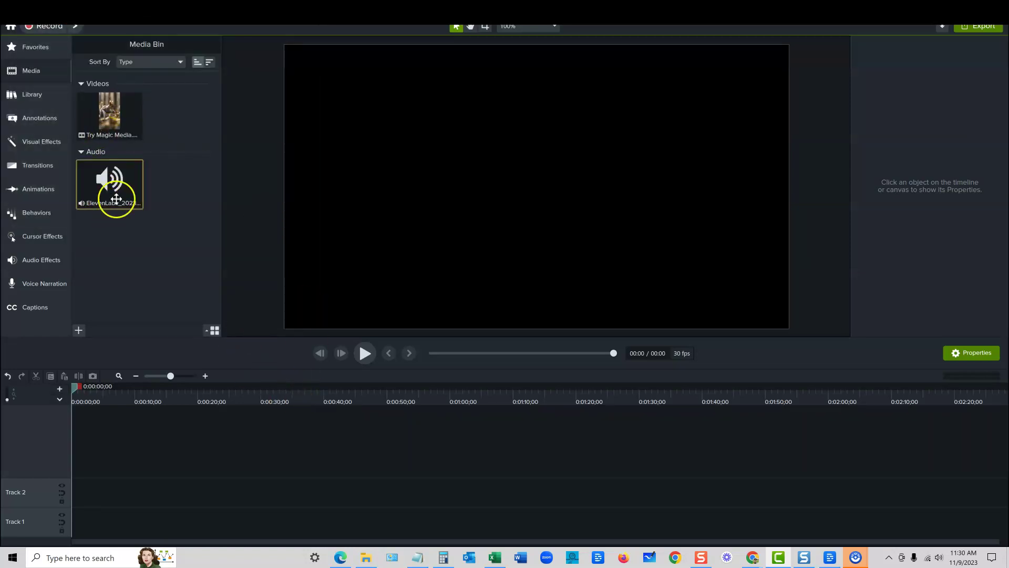
Place the Try Magic Media video on Track 1 and the ElevenLabs voiceover on Track 2, both starting at 0:00.
drag(123, 126, 73, 525)
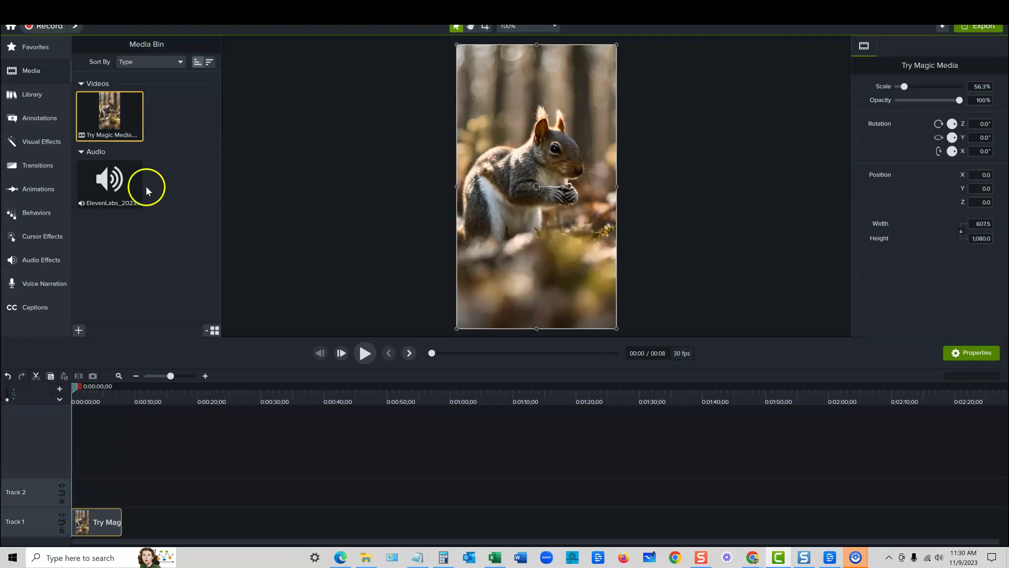
drag(112, 194, 65, 502)
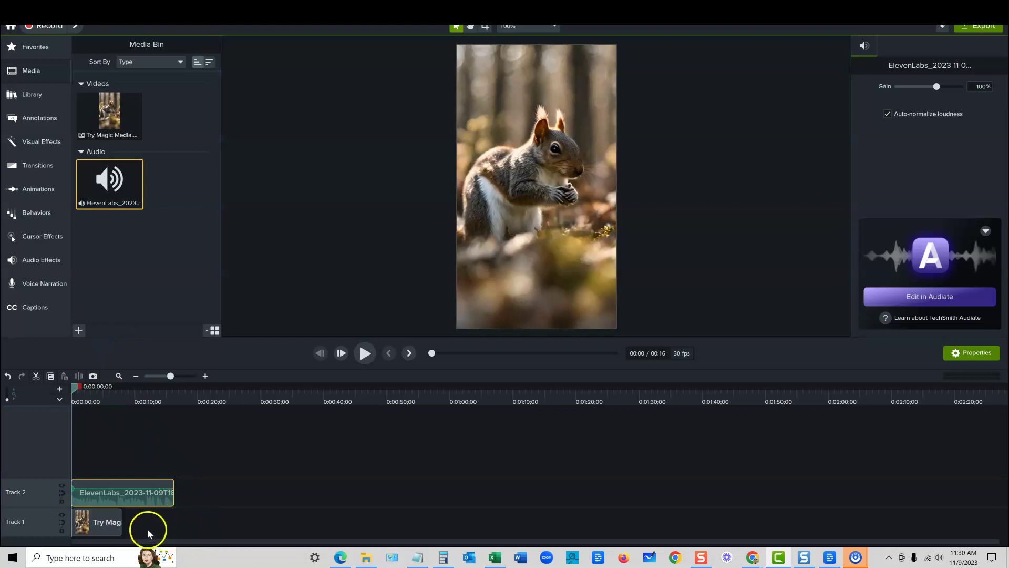
drag(93, 521, 94, 520)
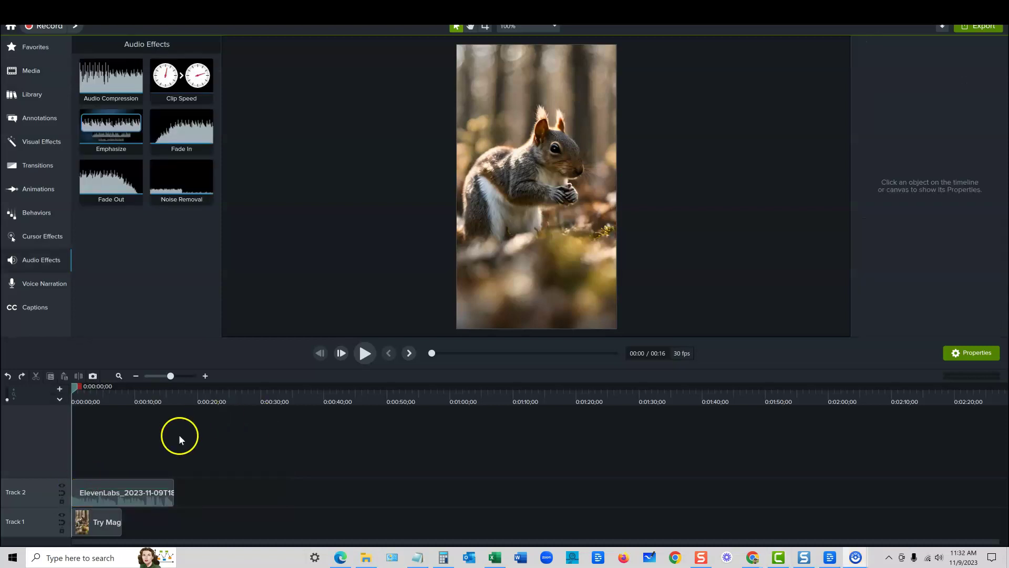
Play the start of the timeline to preview the voiceover with the video, and return the playhead to 0:00.
click(362, 360)
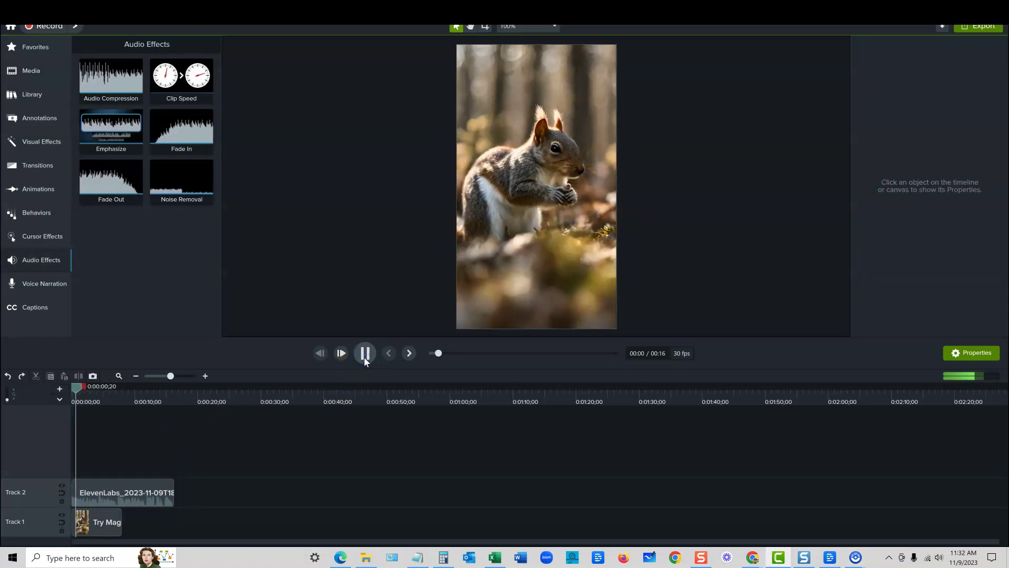
click(173, 380)
drag(90, 391, 58, 402)
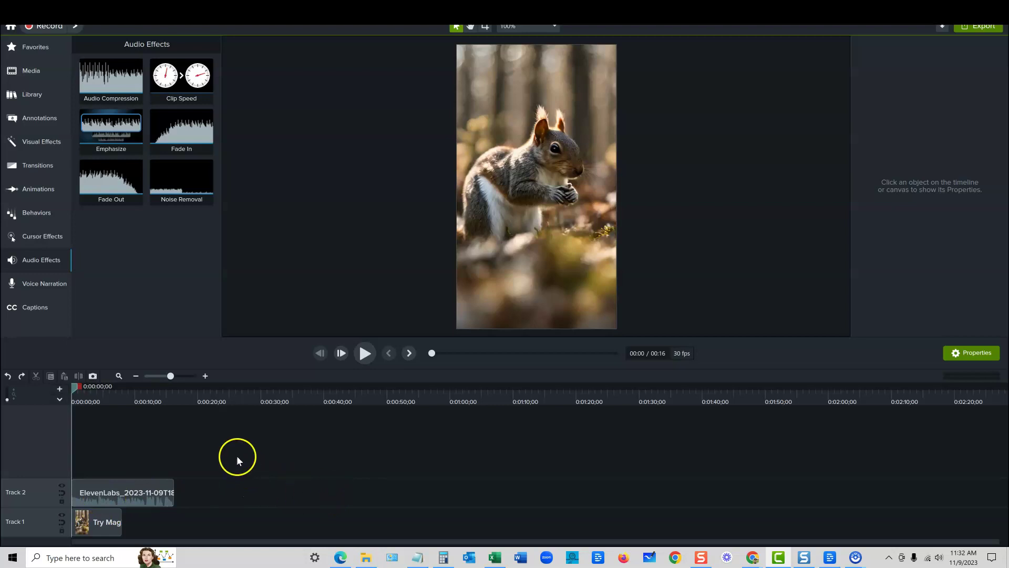
Apply the Clip Speed audio effect to the ElevenLabs voiceover on Track 2 and set its speed to 0.75x.
click(103, 491)
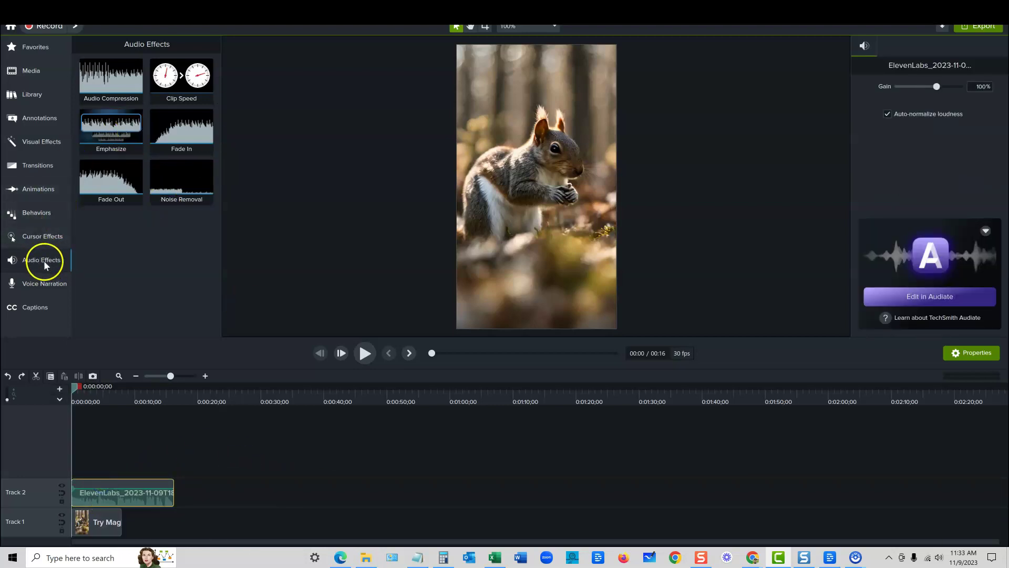
drag(154, 100, 138, 486)
click(983, 155)
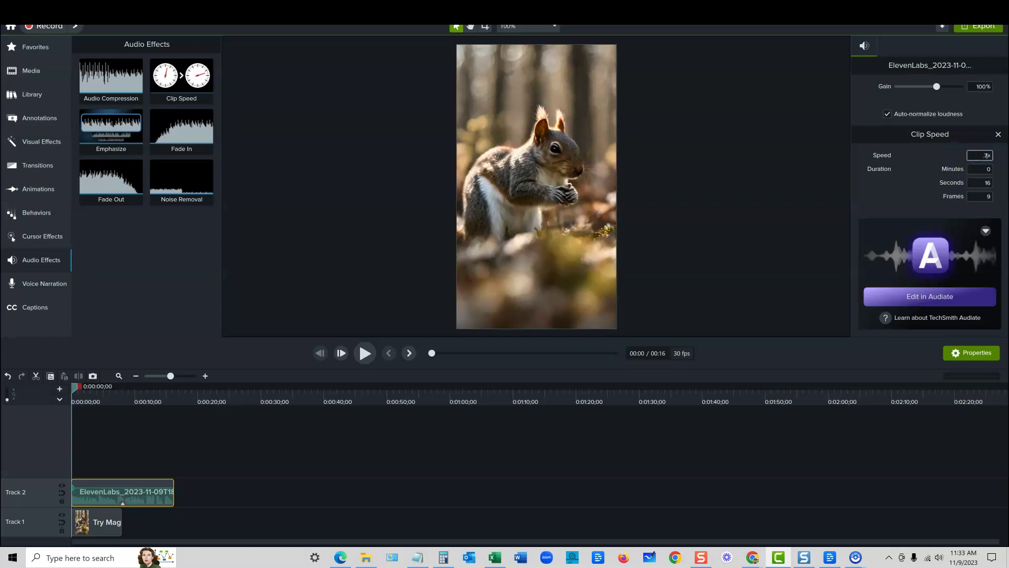
text(.75)
key(Return)
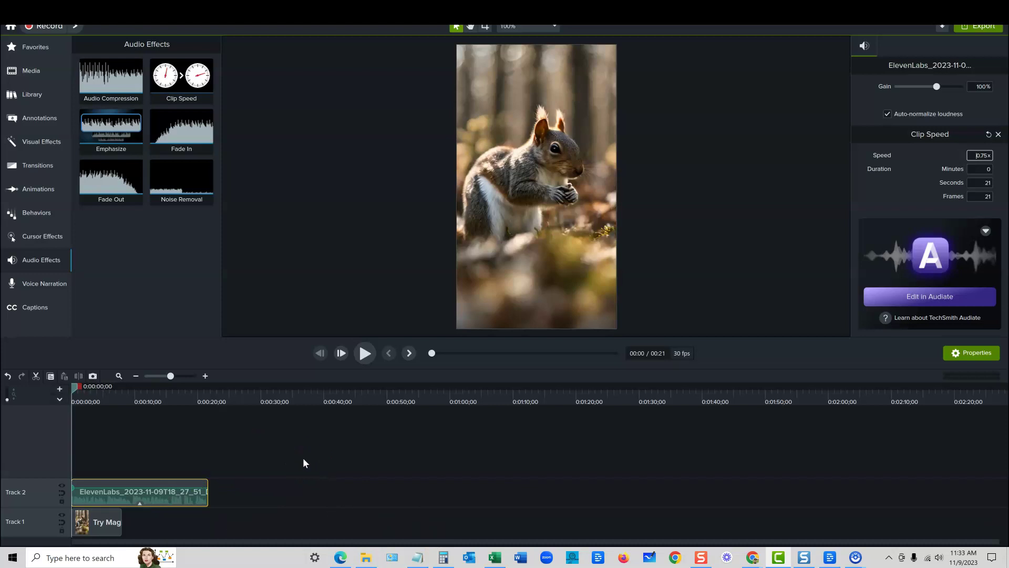
Set the voiceover's clip speed to 0.88x, listening to the narration before and after the change.
click(364, 352)
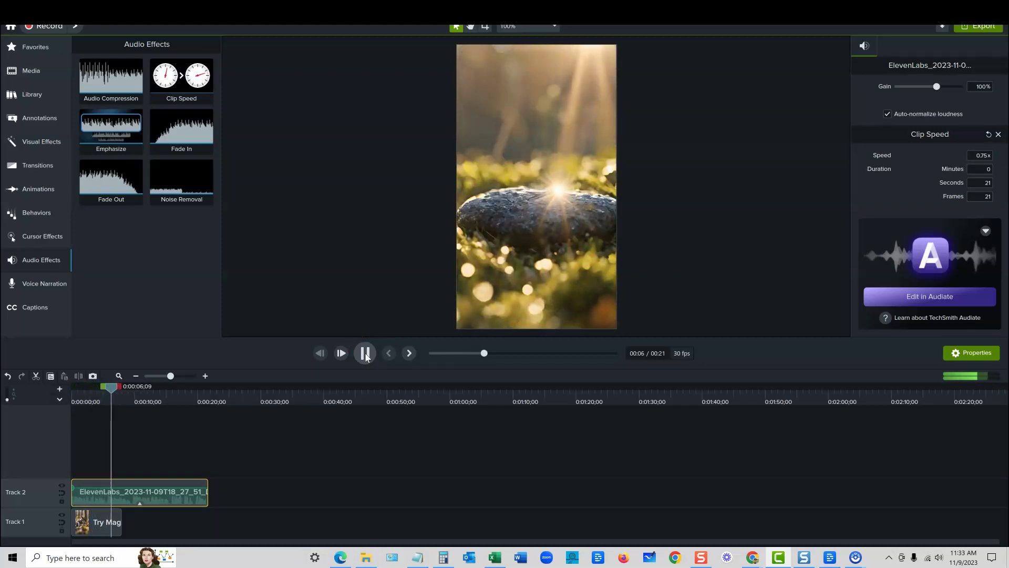
click(365, 353)
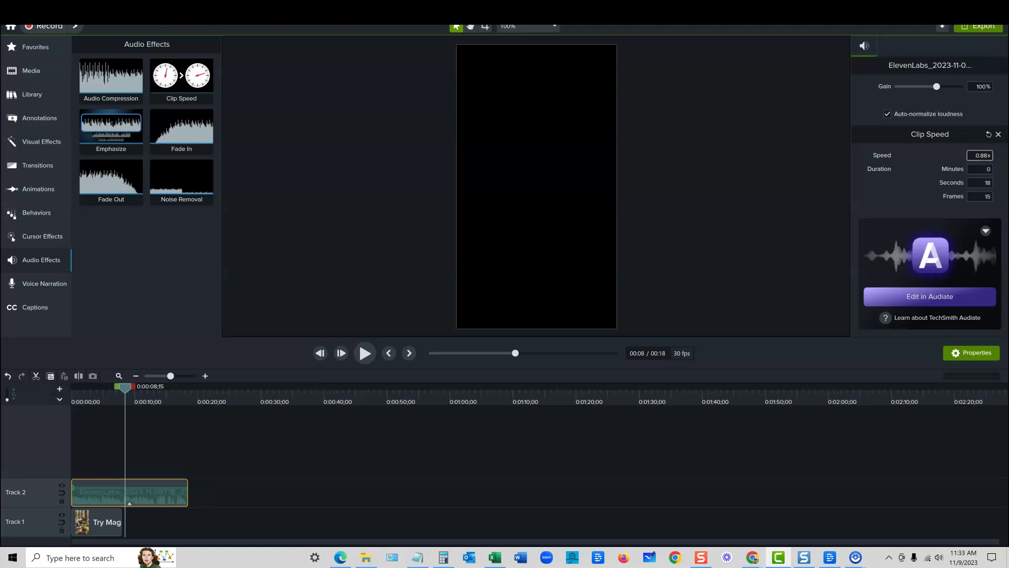
click(365, 354)
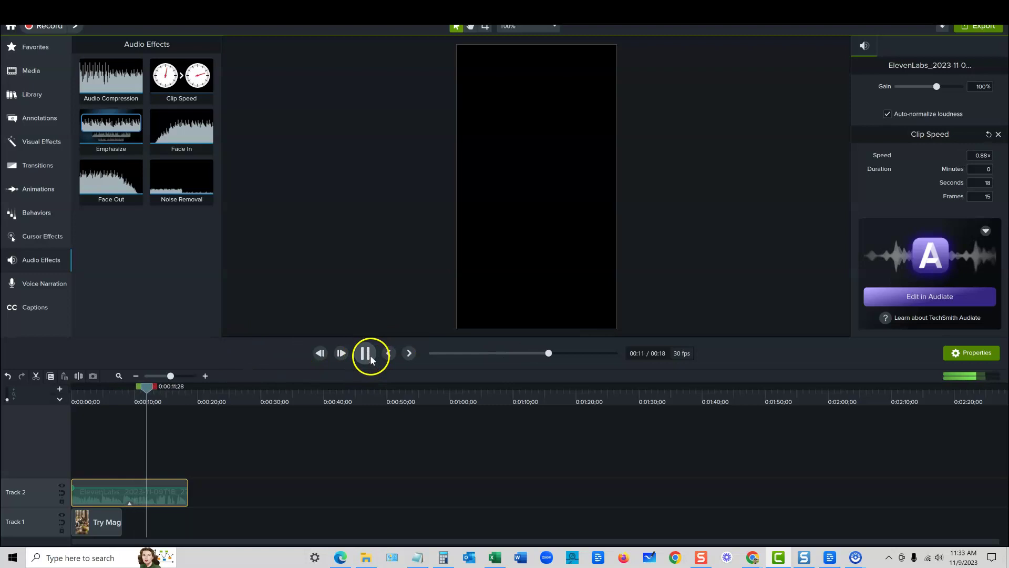
click(370, 354)
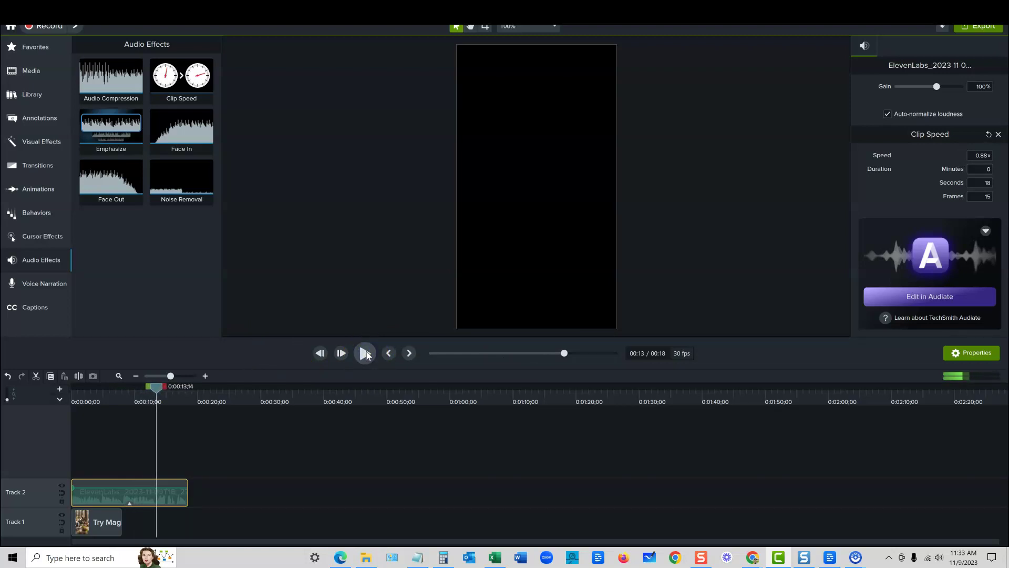
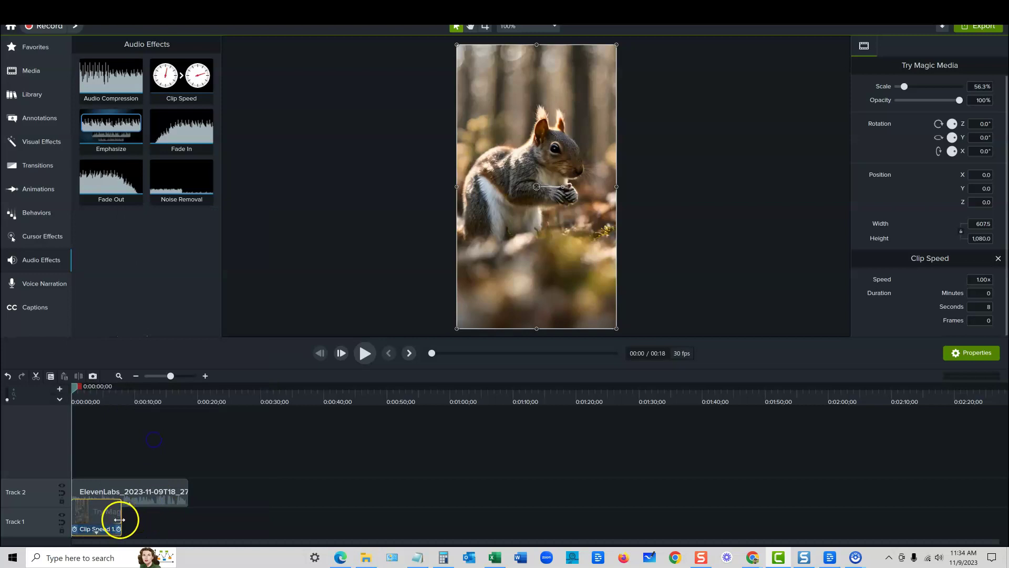
Slow the Try Magic Media clip on Track 1 to 0.43x by stretching its clip speed duration to the voiceover's end.
drag(118, 520, 187, 529)
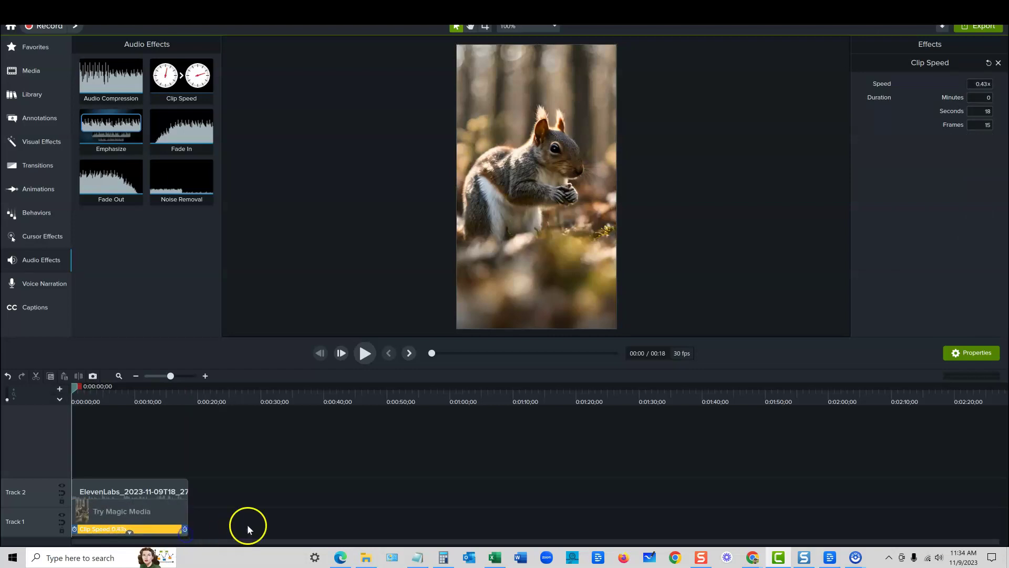
click(281, 468)
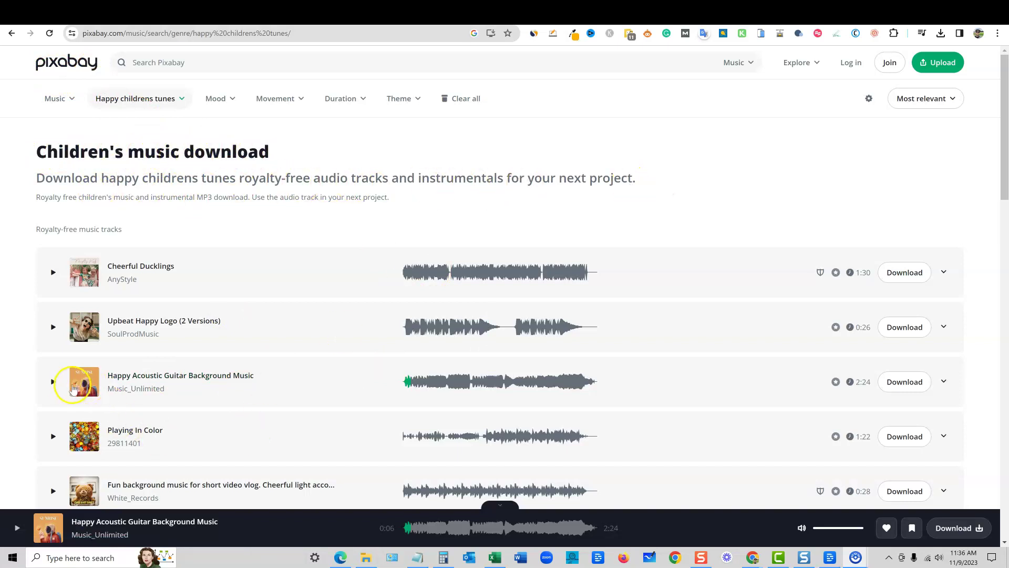
Download Happy Acoustic Guitar Background Music from Pixabay, switch to Camtasia, and import the MP3 into the media bin.
click(904, 382)
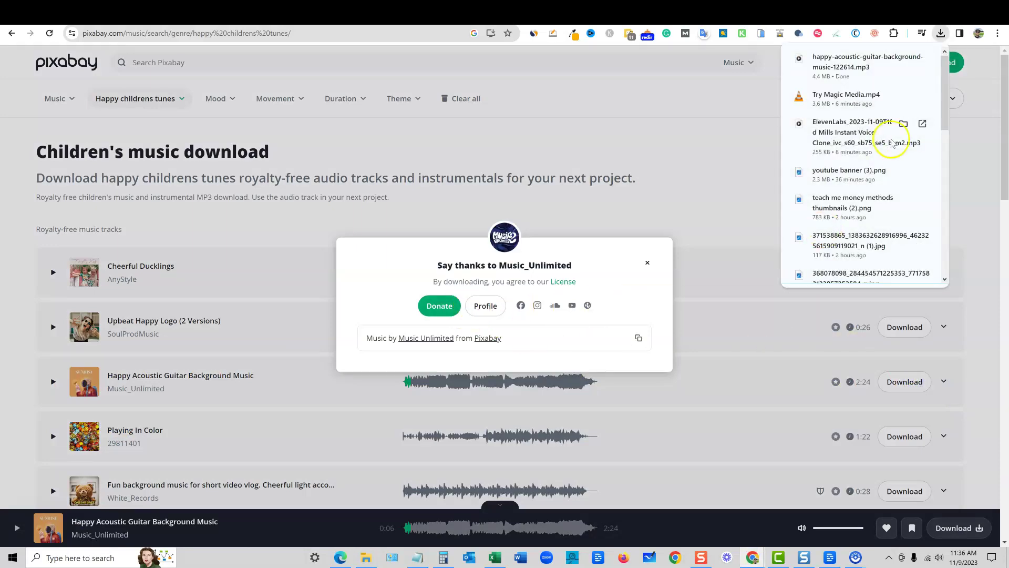
click(778, 557)
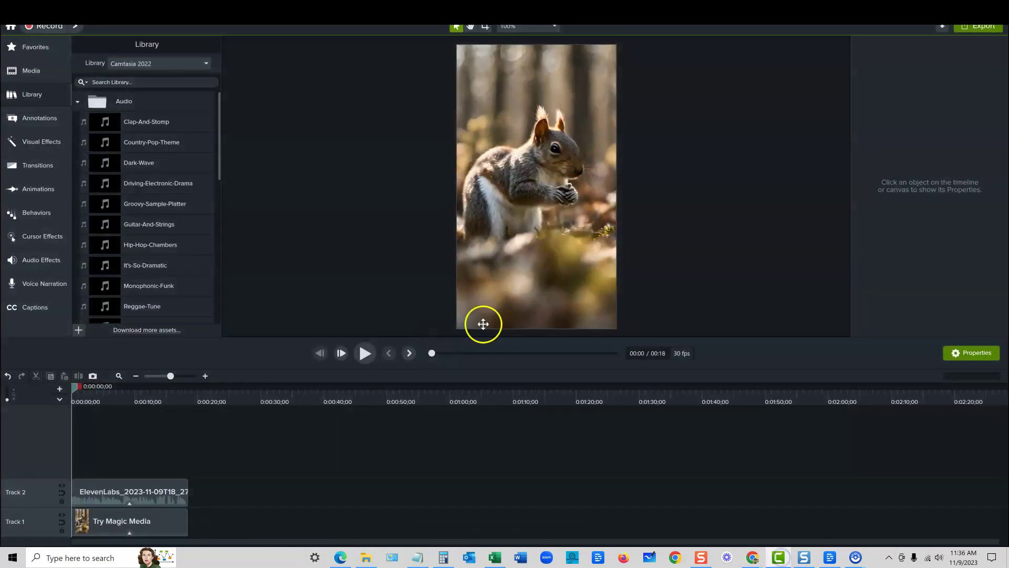
click(33, 71)
click(77, 331)
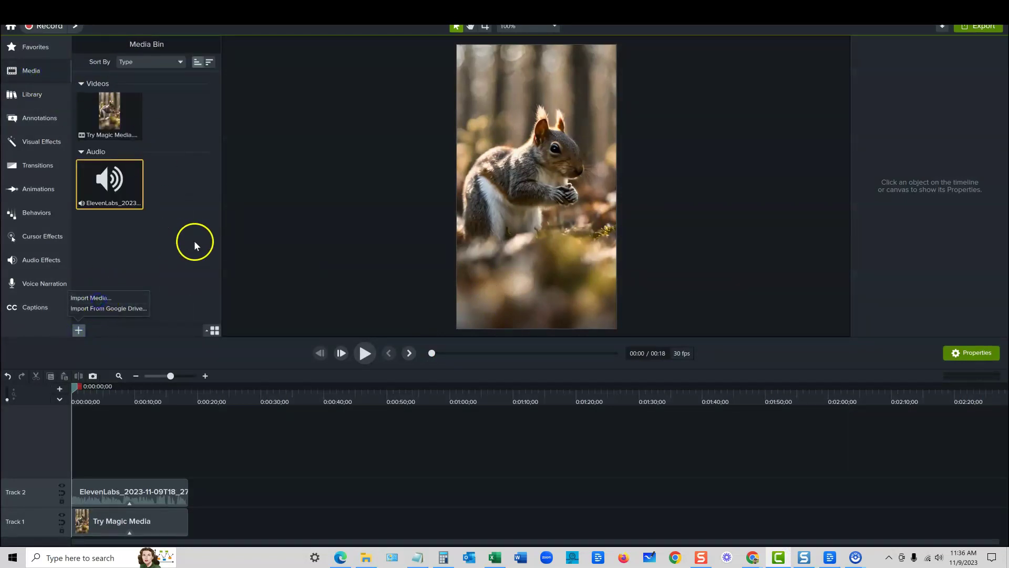
click(131, 108)
click(226, 220)
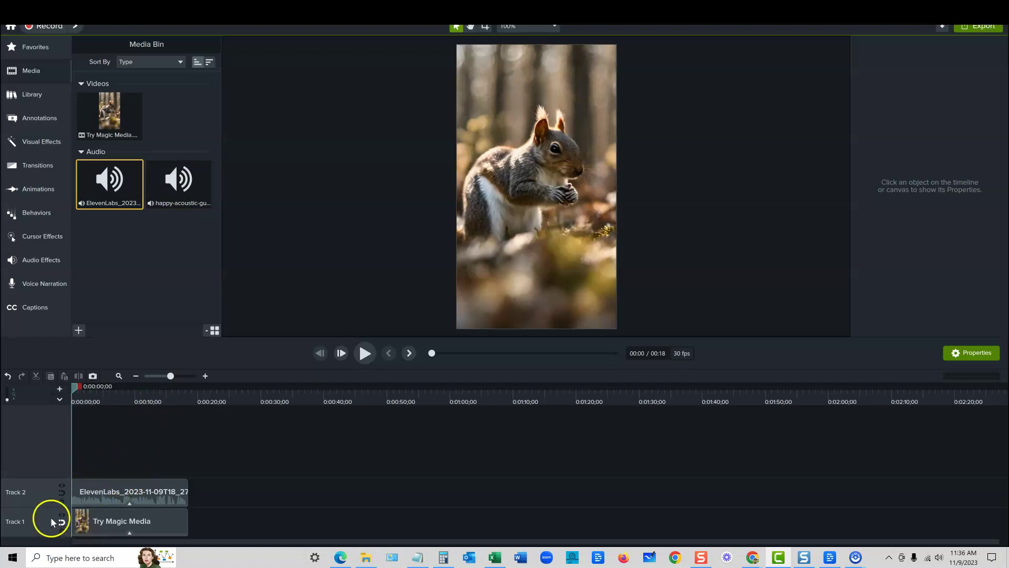
Add Track 3, place the happy-acoustic-guitar music on it starting at 0:00, and lower its gain to 59%.
click(58, 390)
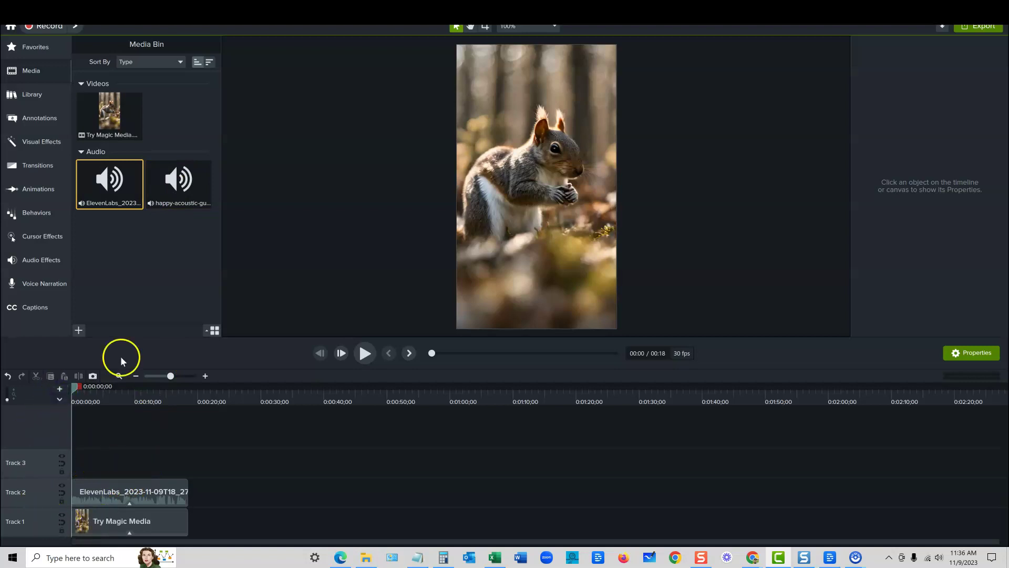
drag(179, 182, 65, 463)
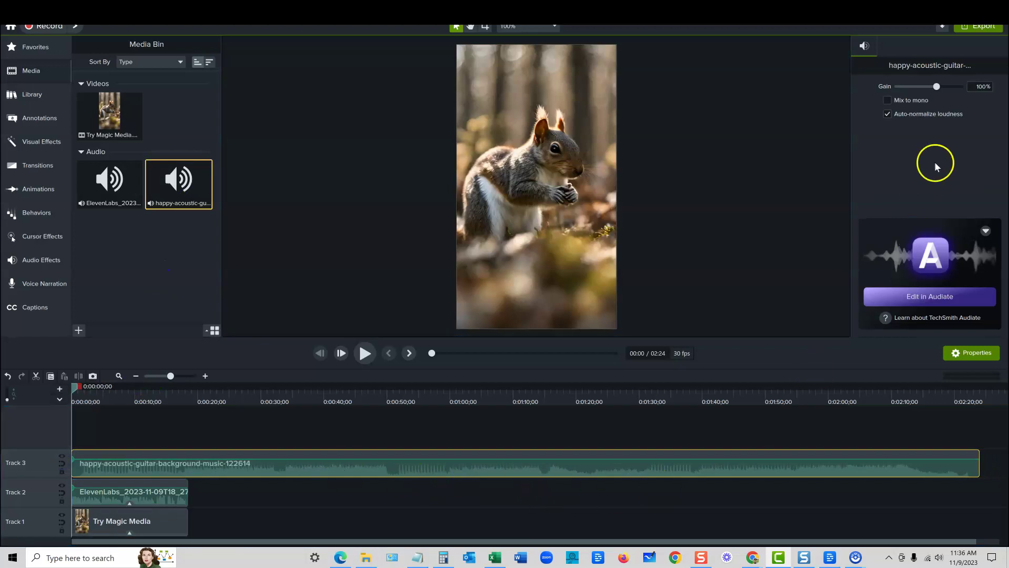
drag(936, 87, 927, 87)
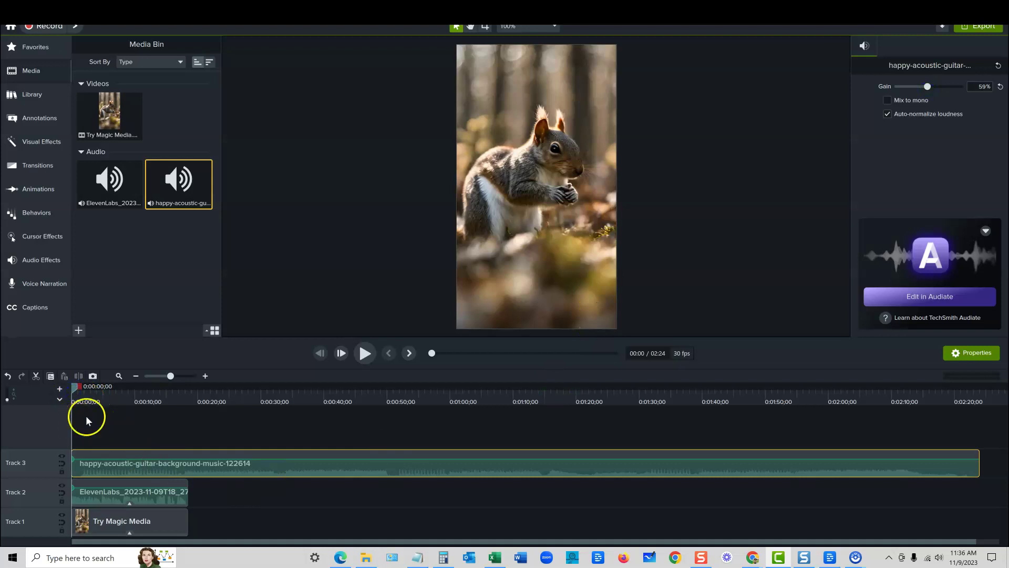
Play the video with narration and background music to about 0:20, and scrub back through the stone scene to review it.
click(365, 353)
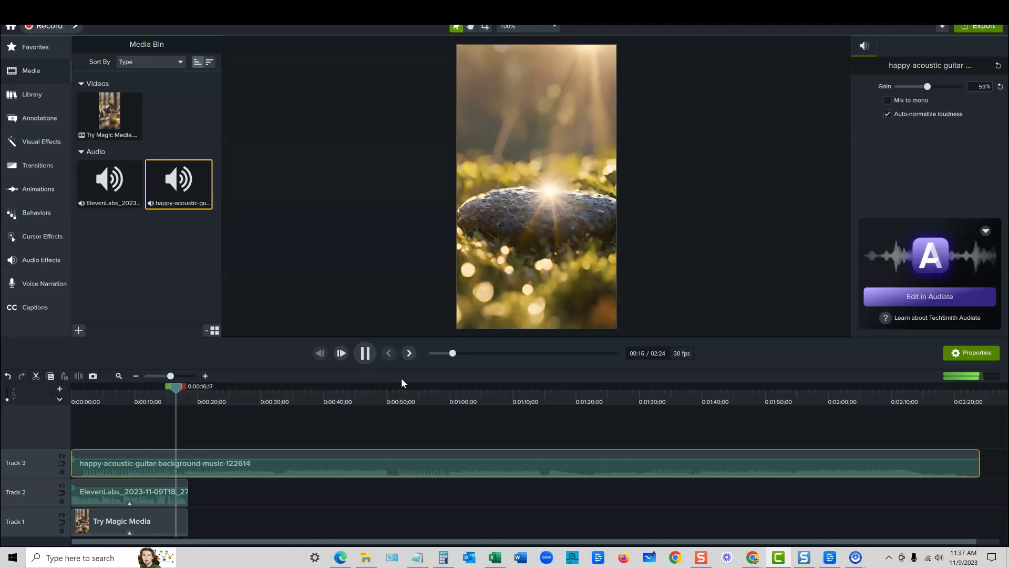
click(367, 354)
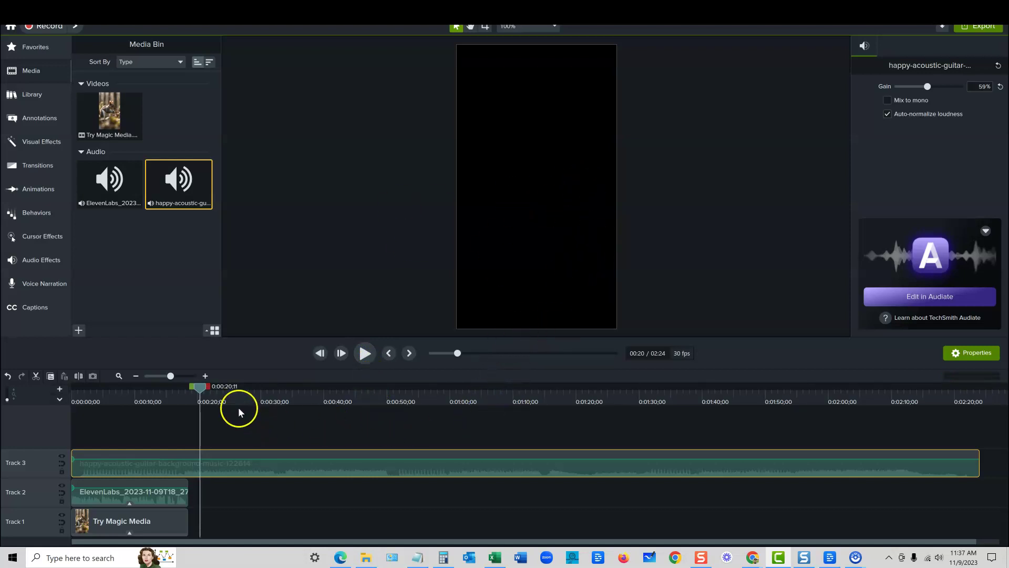
drag(205, 389, 143, 418)
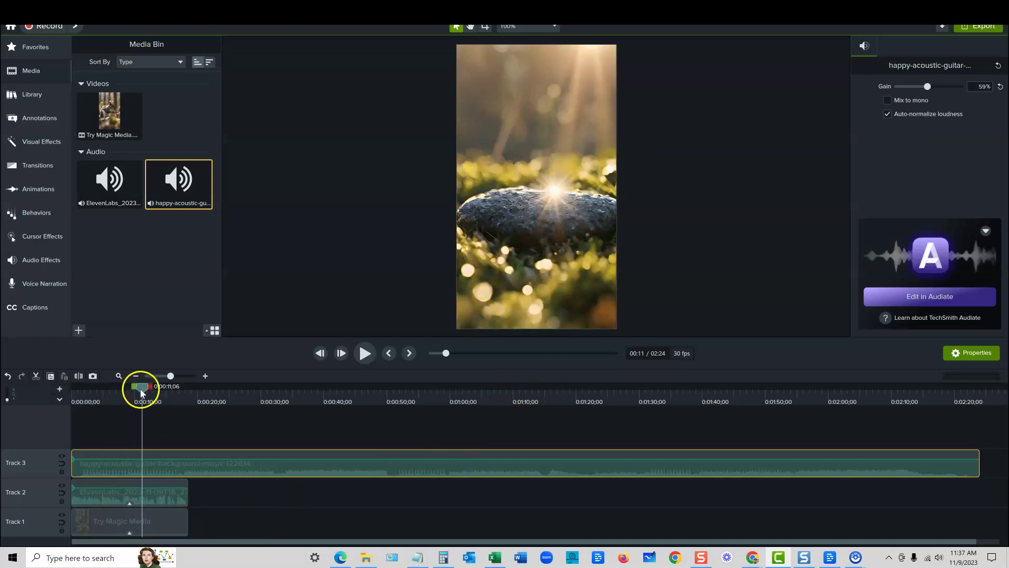
drag(140, 391, 160, 402)
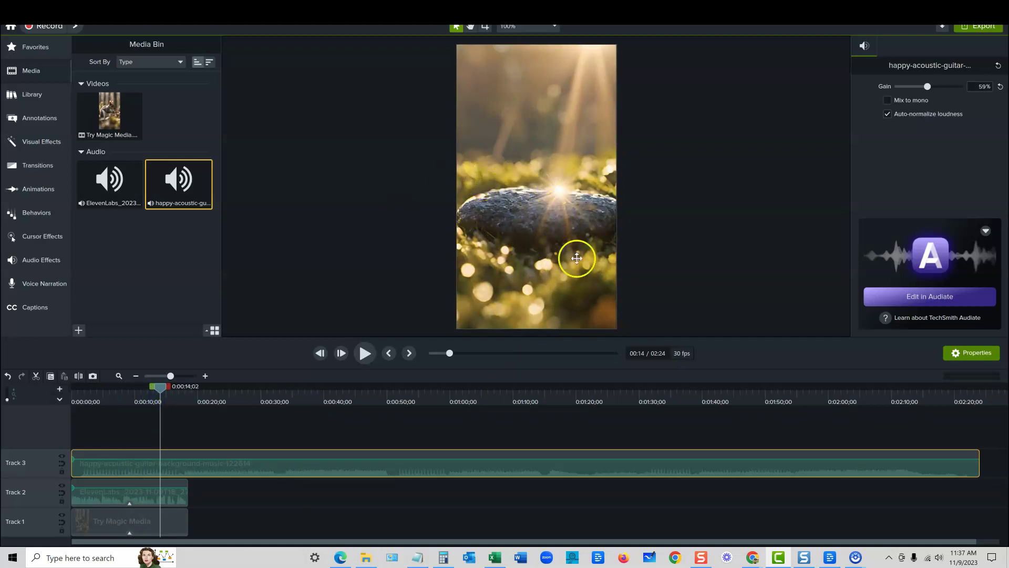
Switch to the Canva design in the browser, dismiss the download notice, and review the Magic Media stone video and its prompt.
click(972, 14)
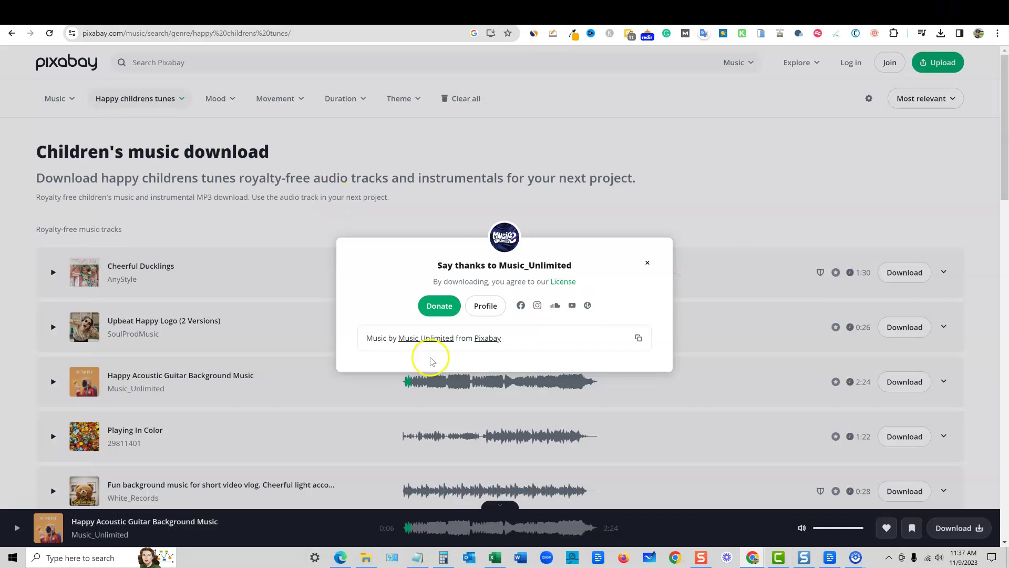
click(763, 12)
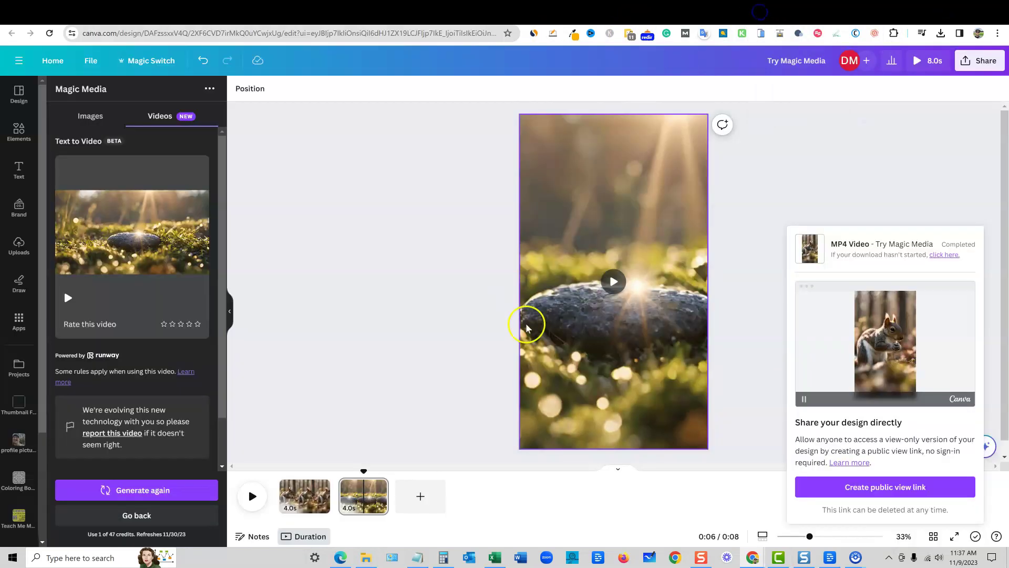
click(950, 152)
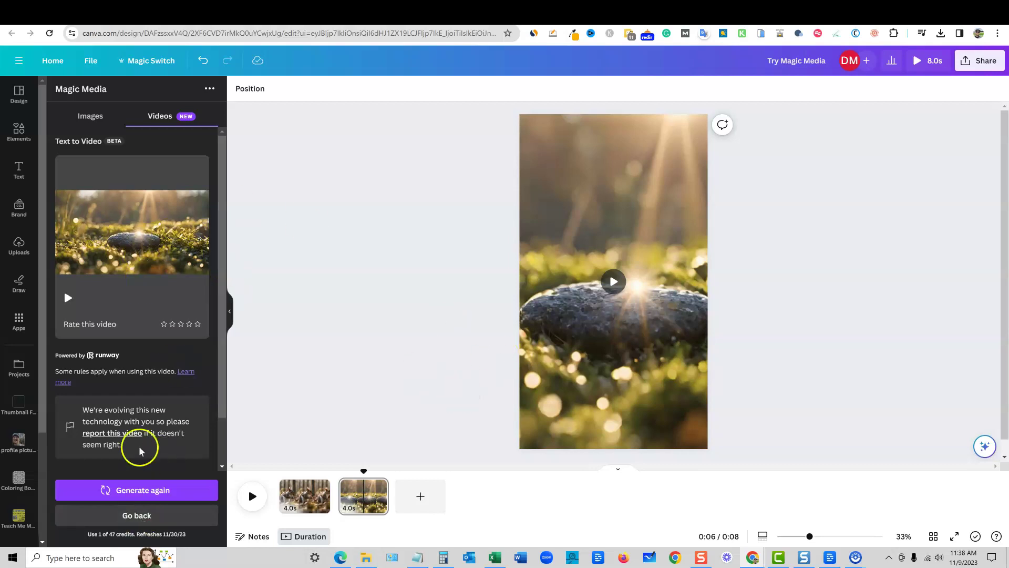
scroll(168, 435, down, 1)
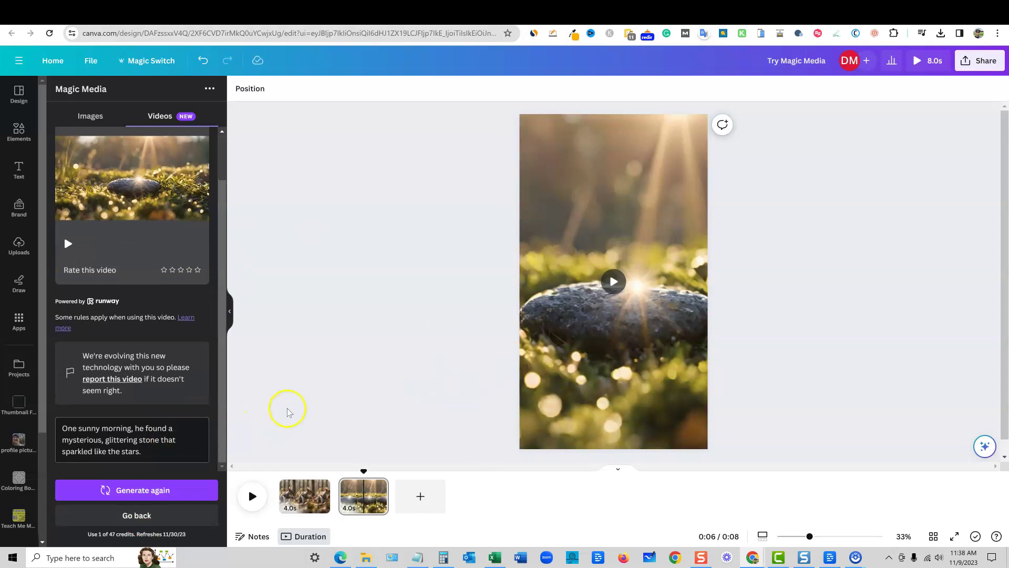
scroll(426, 395, up, 3)
scroll(207, 263, up, 1)
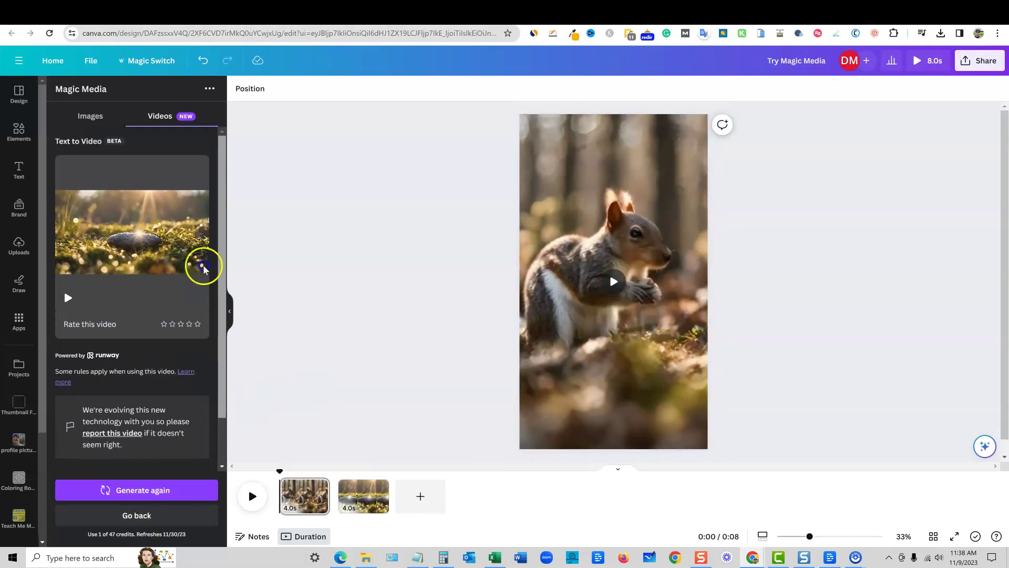